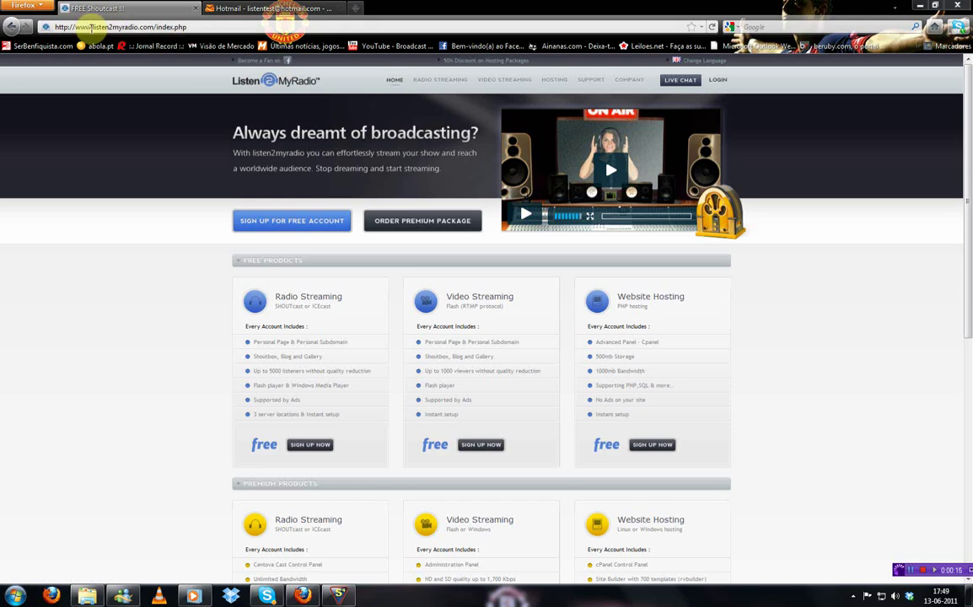
Start a free-account signup on the Listen2MyRadio site
{"action": "left_click_drag", "start_coordinate": [93, 27], "coordinate": [154, 27]}
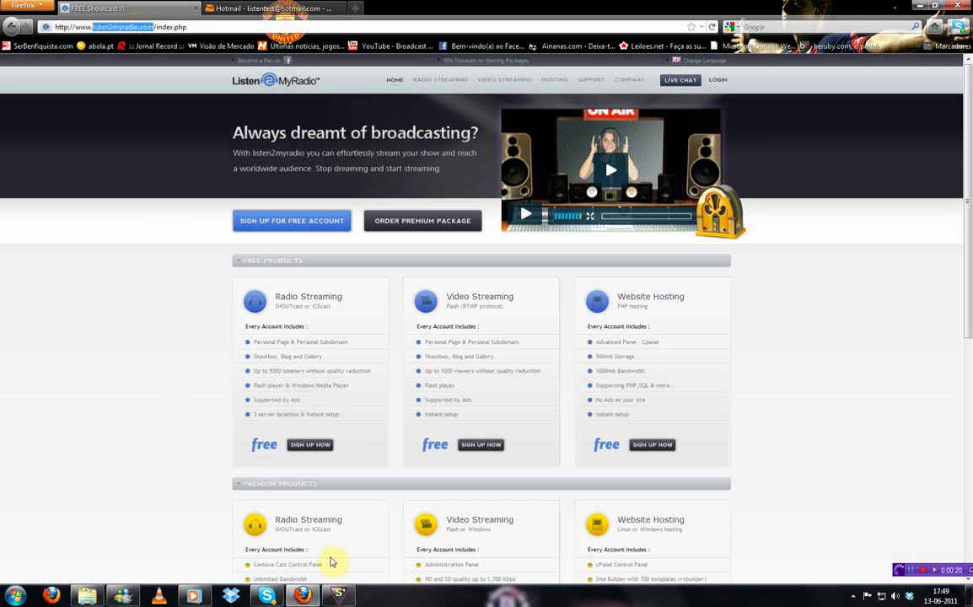
{"action": "left_click", "coordinate": [338, 596]}
{"action": "left_click", "coordinate": [301, 596]}
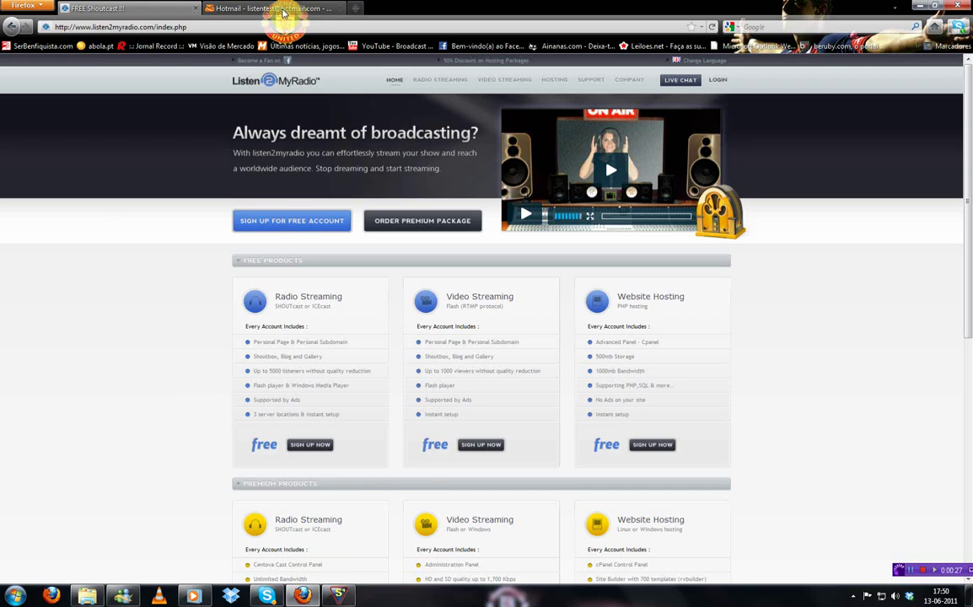
{"action": "left_click", "coordinate": [272, 219]}
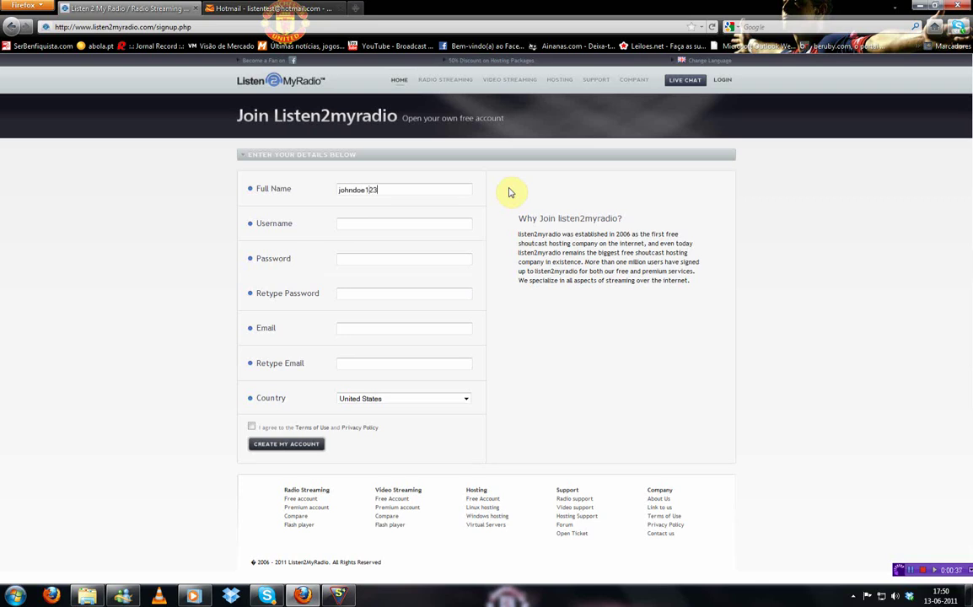
Enter the username, password and e-mail address twice, and accept the Terms of Use
{"action": "key", "text": "Tab"}
{"action": "key", "text": "Tab"}
{"action": "key", "text": "Tab"}
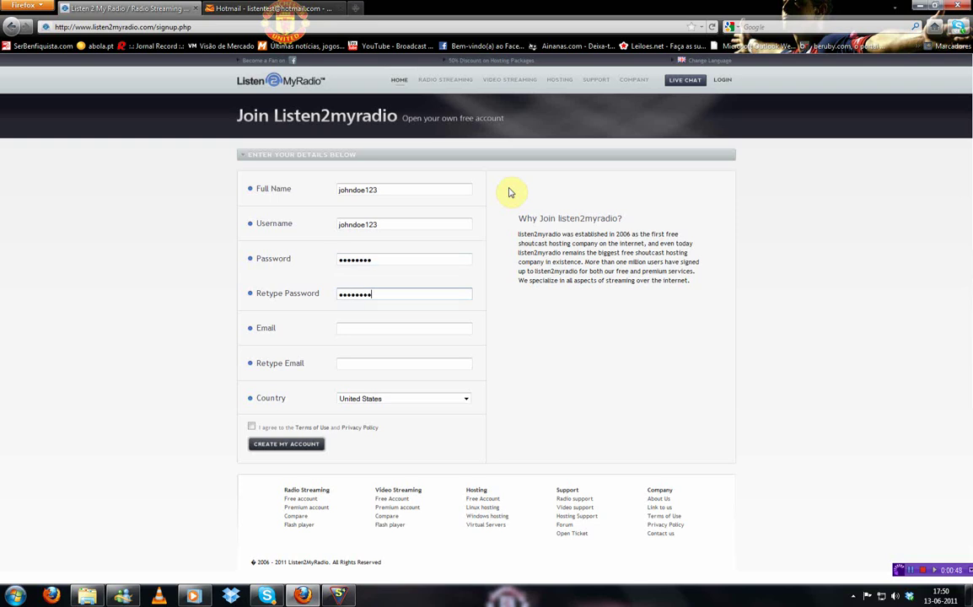
{"action": "key", "text": "Tab"}
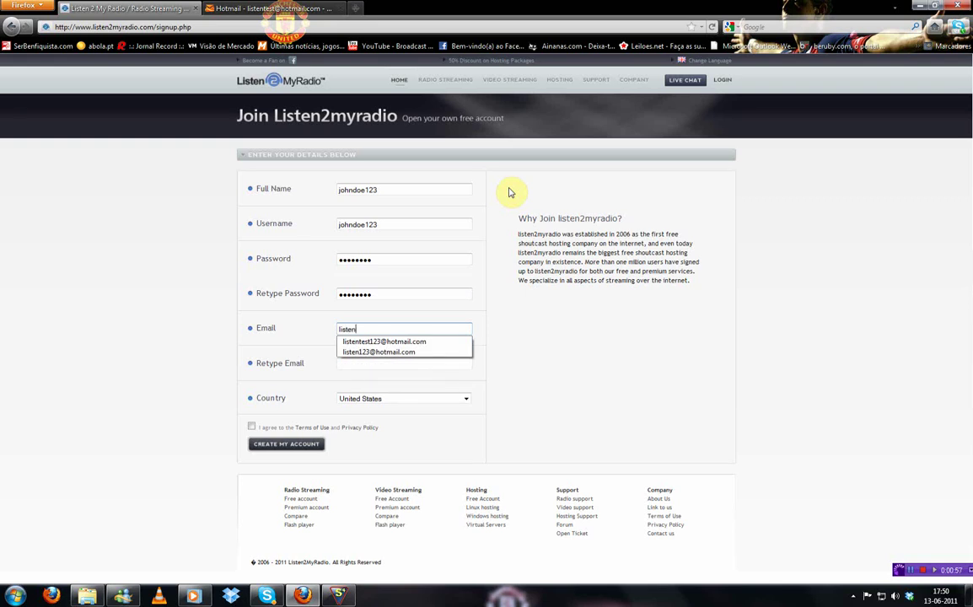
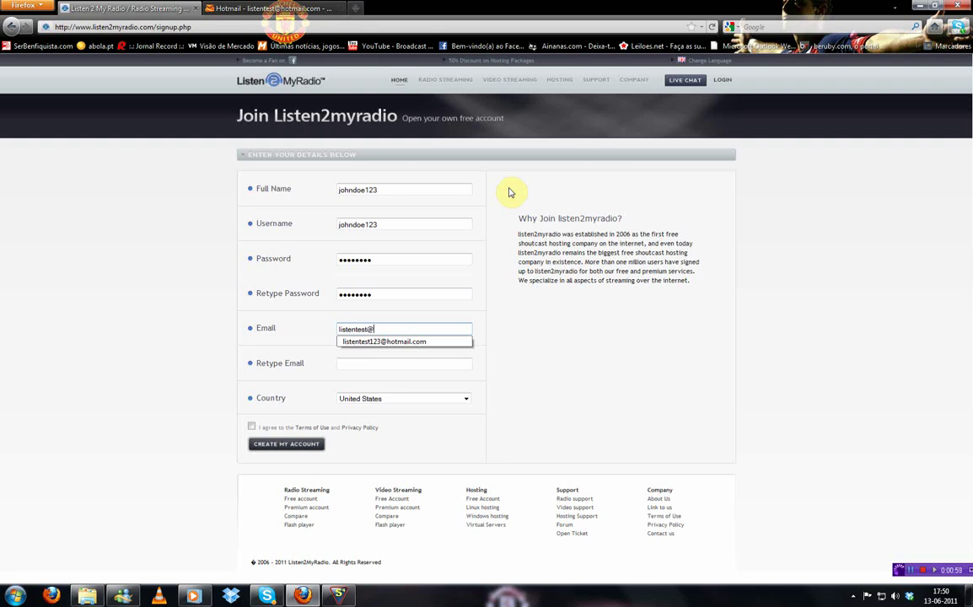
{"action": "key", "text": "Tab"}
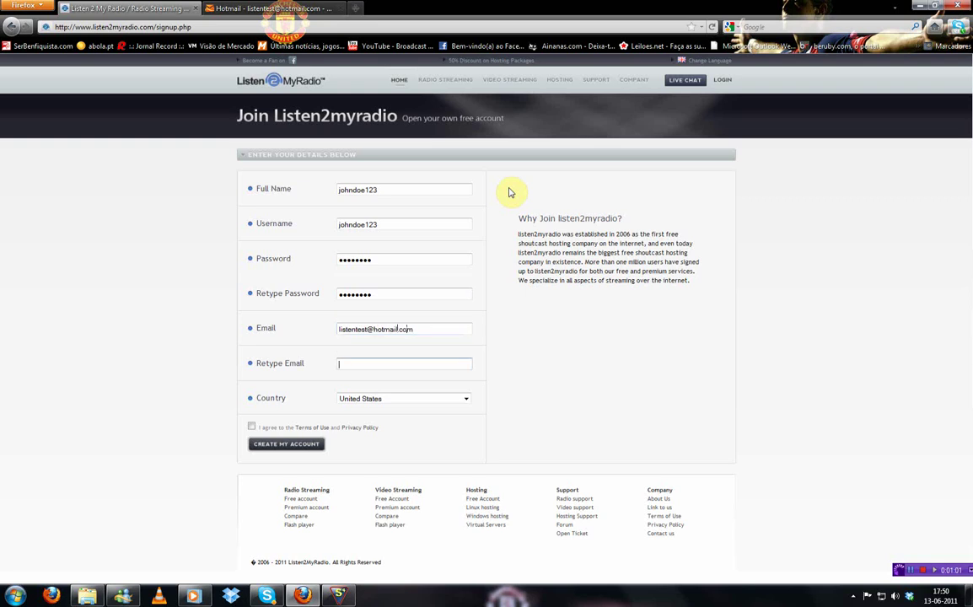
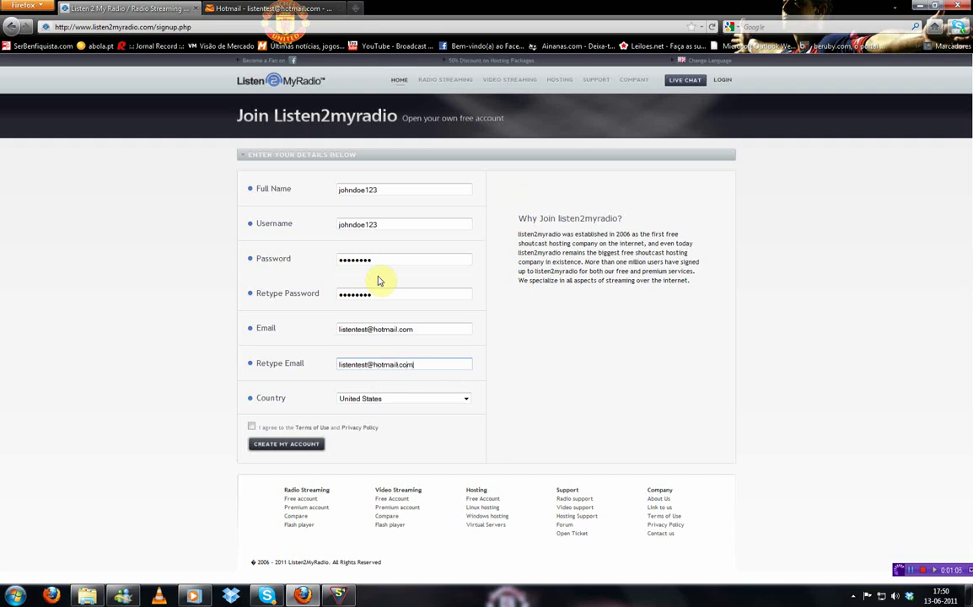
{"action": "left_click", "coordinate": [251, 427]}
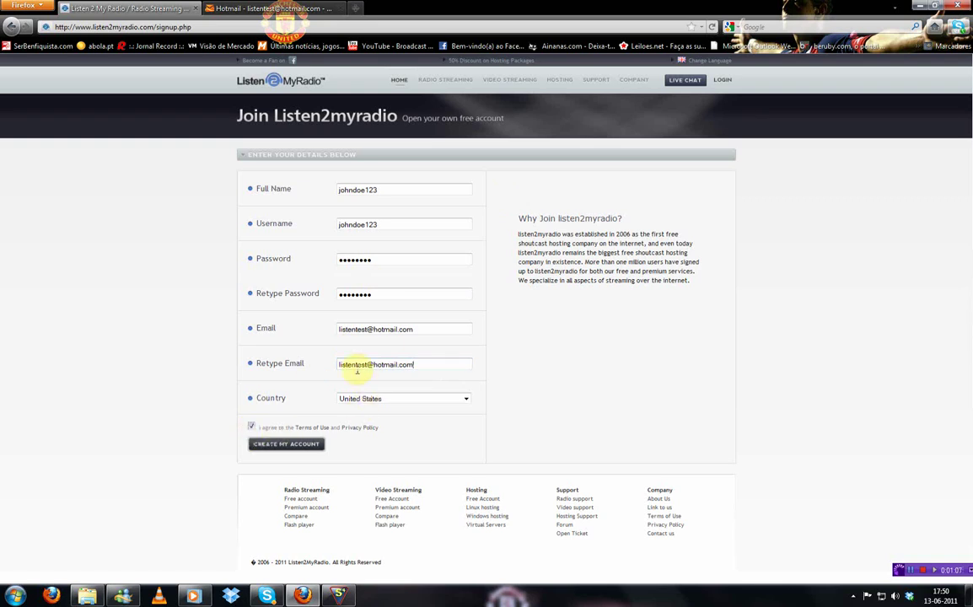
{"action": "left_click_drag", "start_coordinate": [385, 224], "coordinate": [219, 230]}
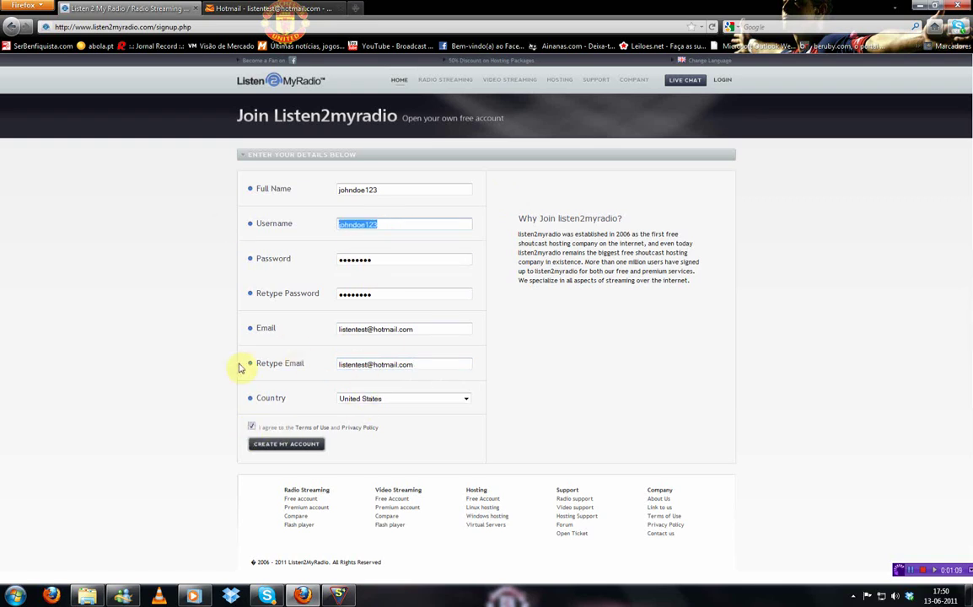
Submit the signup form to create the account, declining to save the password
{"action": "left_click", "coordinate": [135, 362]}
{"action": "left_click", "coordinate": [310, 443]}
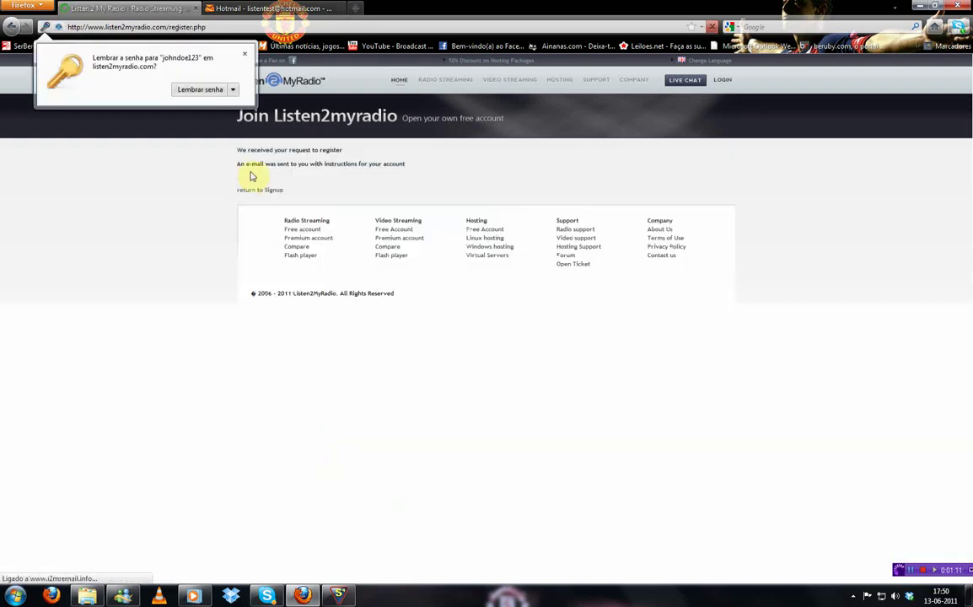
{"action": "left_click", "coordinate": [243, 58]}
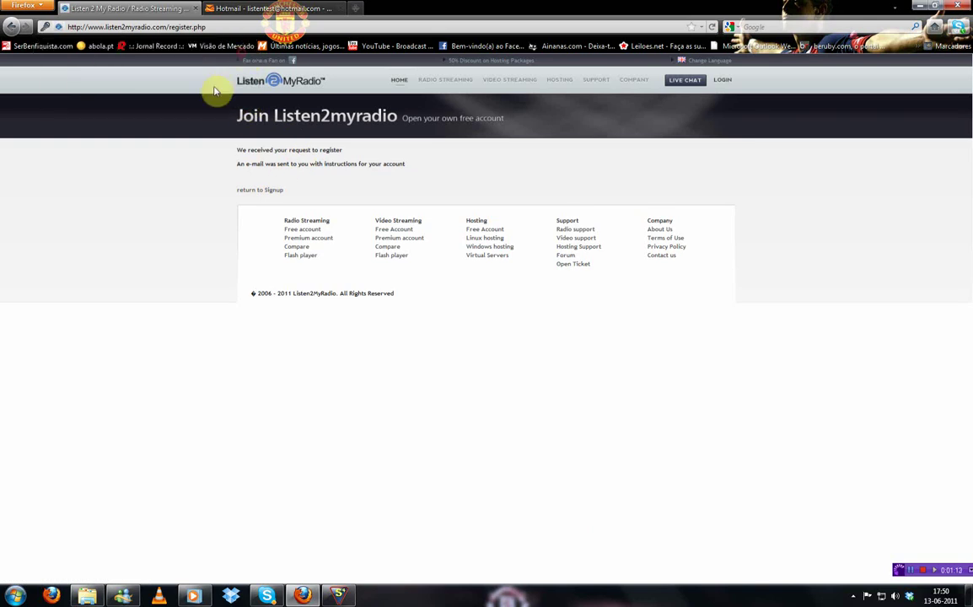
Confirm the account through the confirmation e-mail link in Hotmail's Lixo folder
{"action": "left_click", "coordinate": [270, 8]}
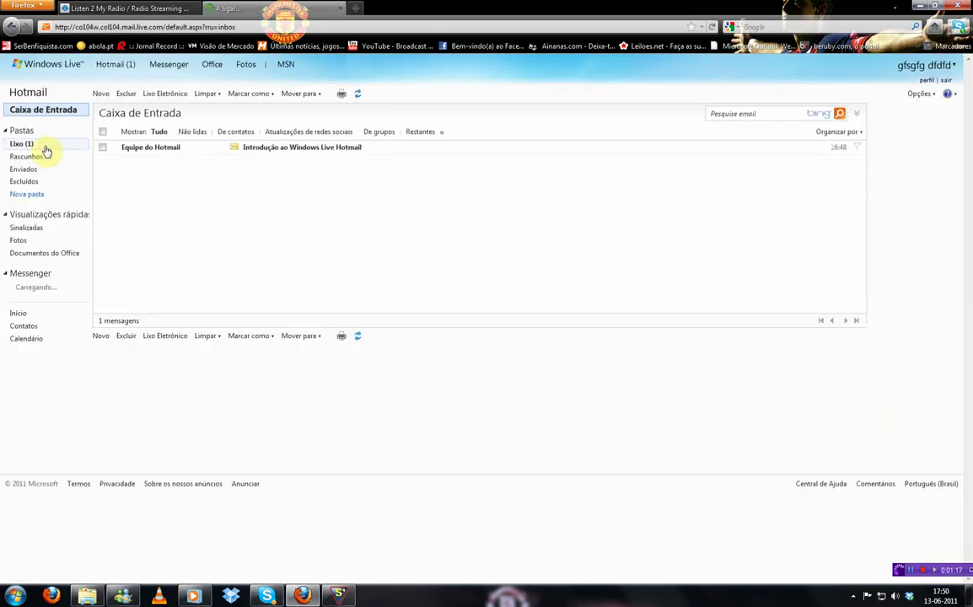
{"action": "left_click", "coordinate": [42, 145]}
{"action": "left_click", "coordinate": [174, 148]}
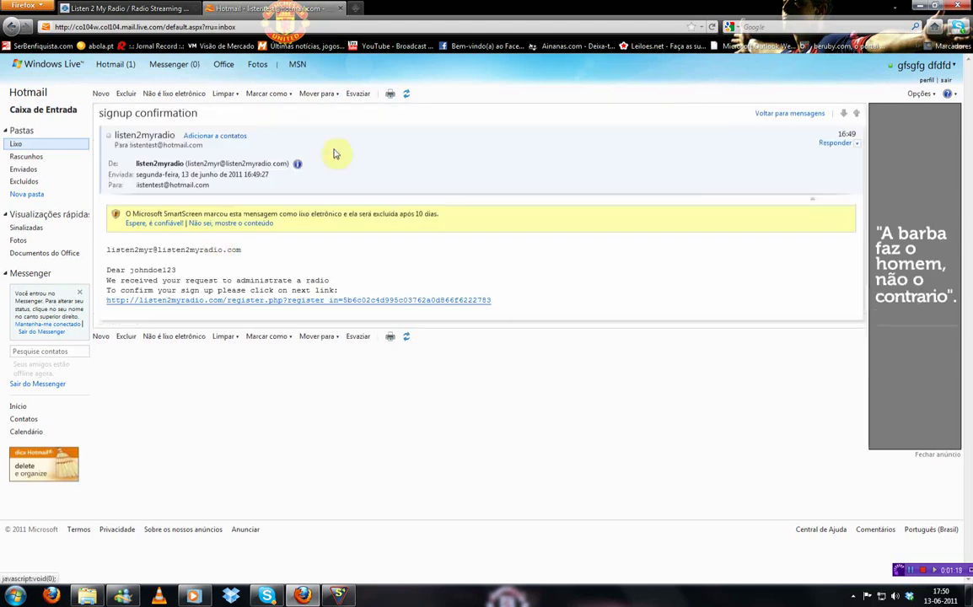
{"action": "left_click", "coordinate": [247, 300]}
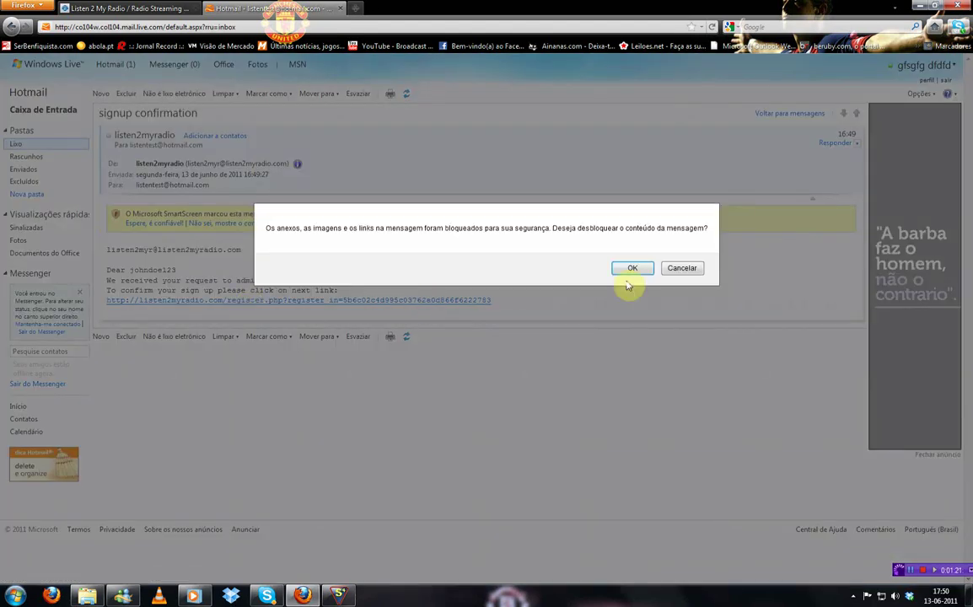
{"action": "left_click", "coordinate": [628, 268]}
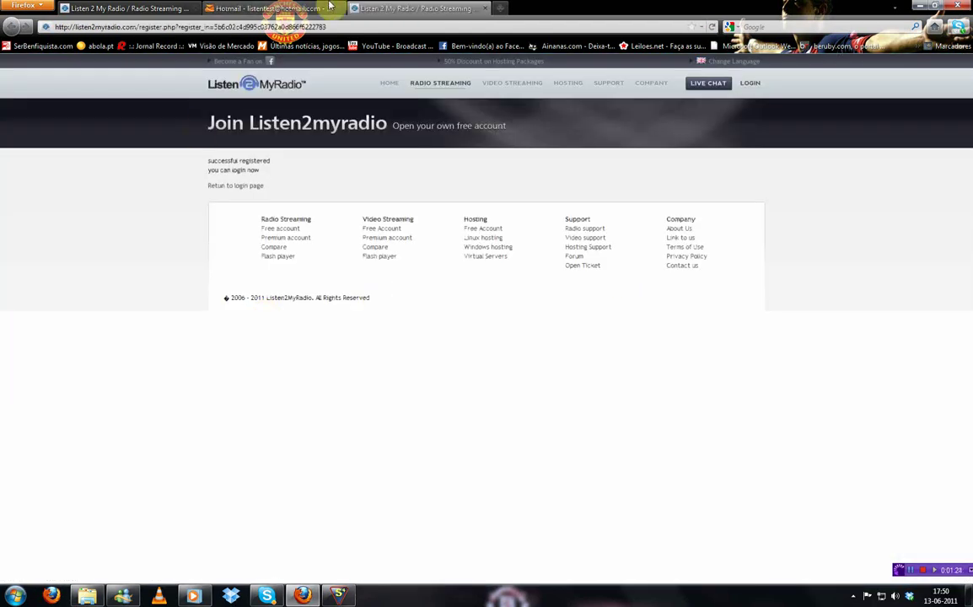
Log in to the Free Account with the username and password, declining to save the password
{"action": "mouse_move", "coordinate": [763, 86]}
{"action": "left_click", "coordinate": [761, 105]}
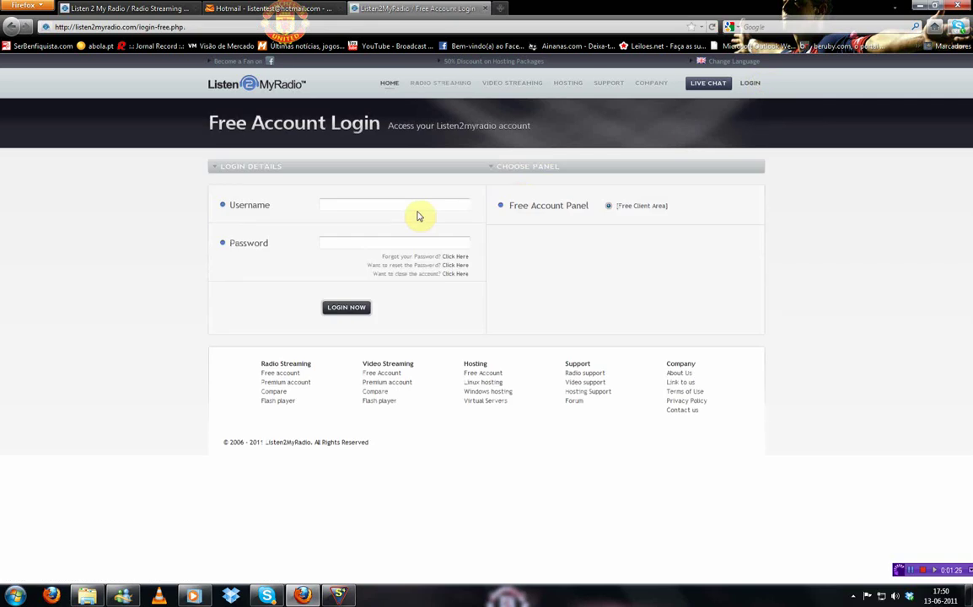
{"action": "left_click", "coordinate": [370, 203]}
{"action": "type", "text": "johndoe123"}
{"action": "key", "text": "Tab"}
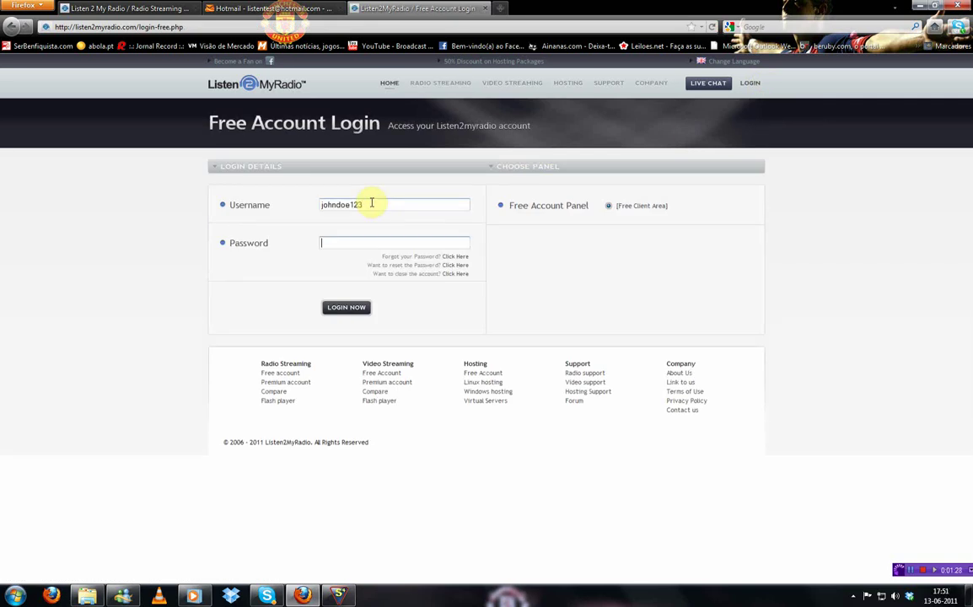
{"action": "mouse_move", "coordinate": [755, 99]}
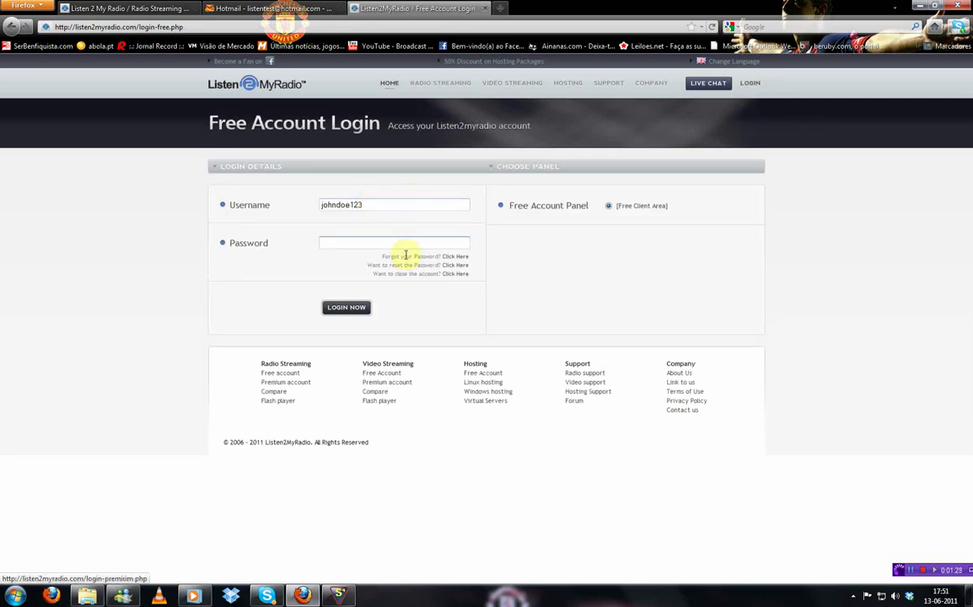
{"action": "left_click", "coordinate": [349, 244]}
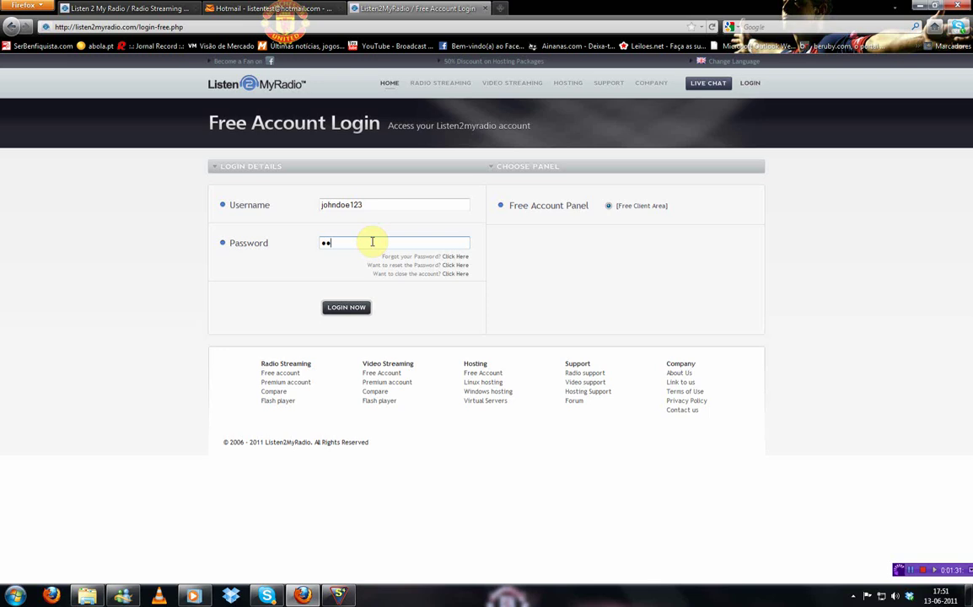
{"action": "left_click", "coordinate": [347, 307]}
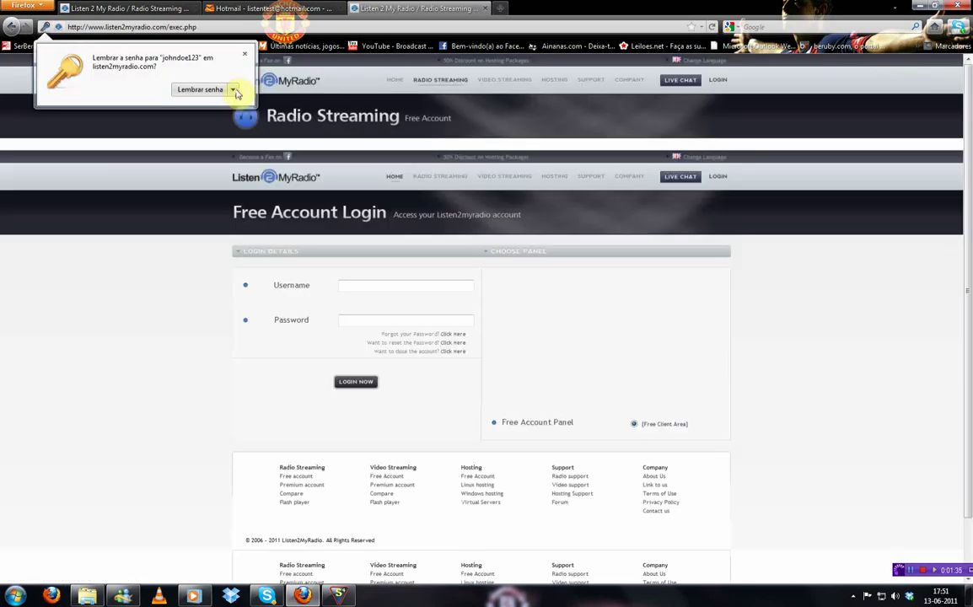
{"action": "left_click", "coordinate": [233, 89]}
{"action": "left_click", "coordinate": [206, 120]}
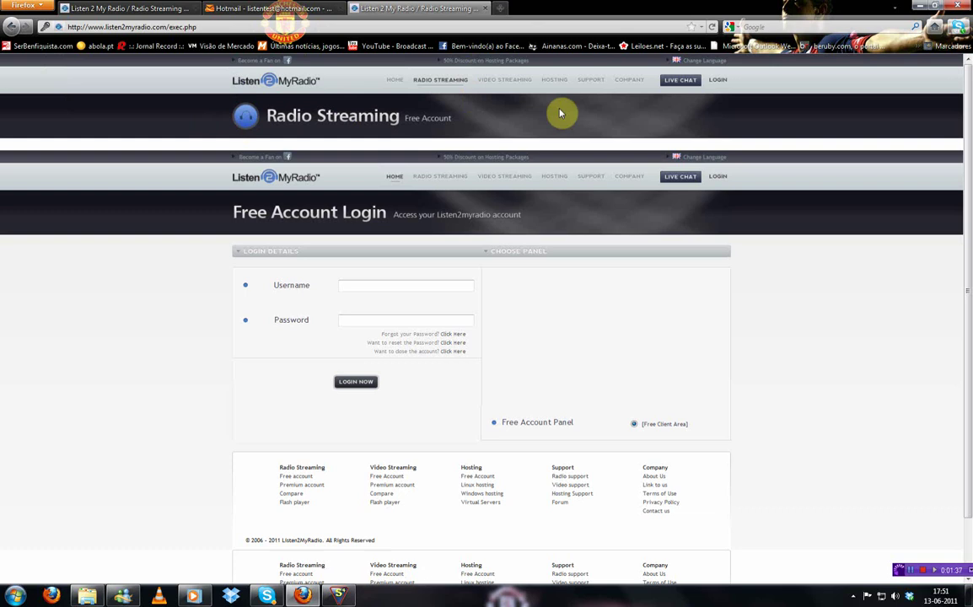
Reload the login page and log in again to reach the Radio Streaming panel
{"action": "left_click", "coordinate": [725, 194]}
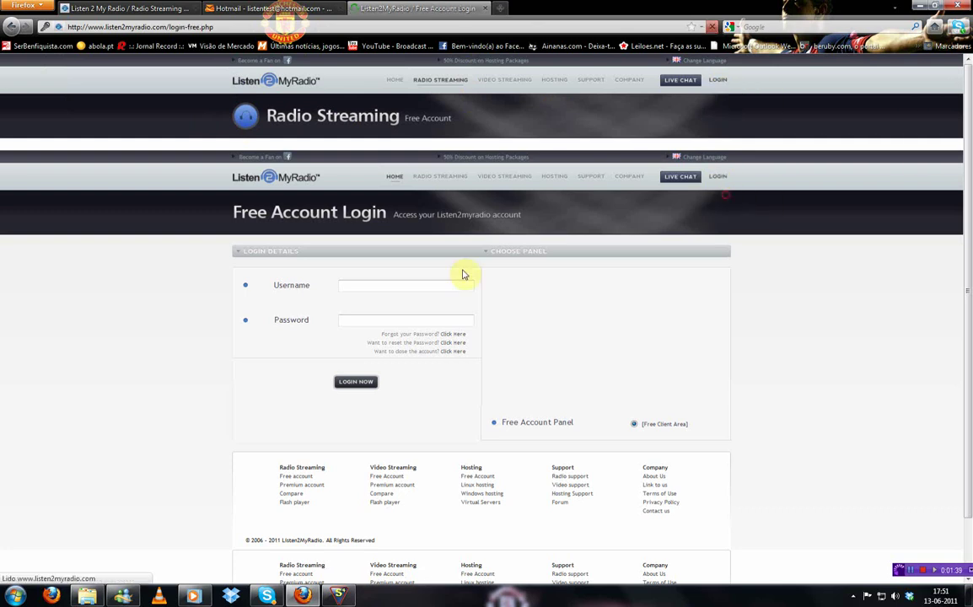
{"action": "left_click", "coordinate": [383, 192]}
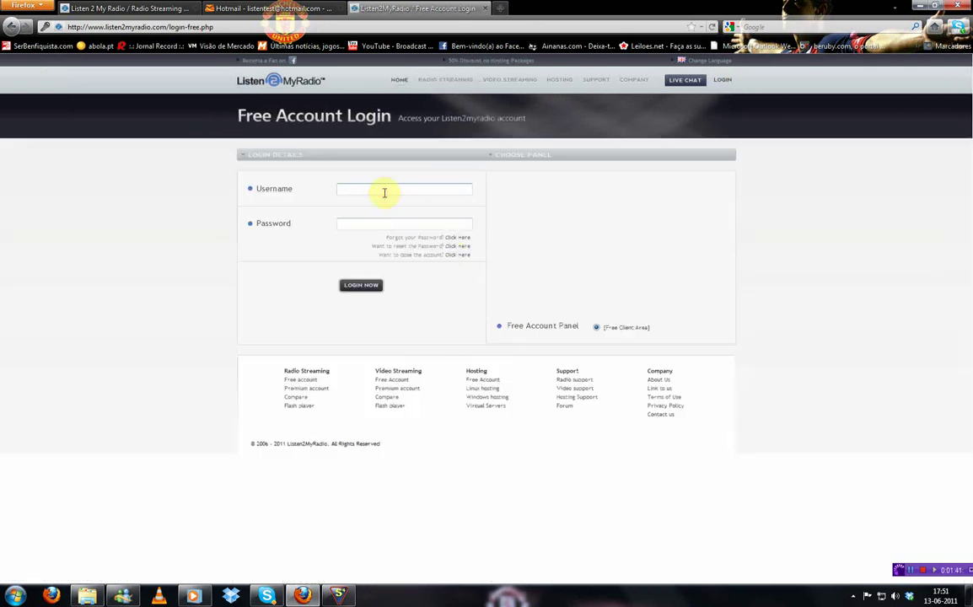
{"action": "type", "text": "johndoe123"}
{"action": "key", "text": "Tab"}
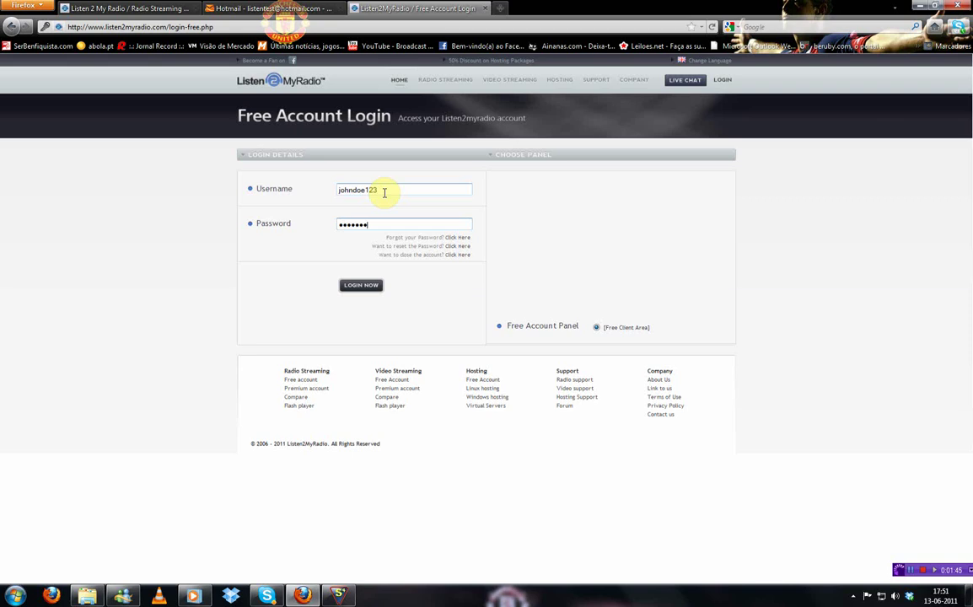
{"action": "left_click", "coordinate": [361, 285]}
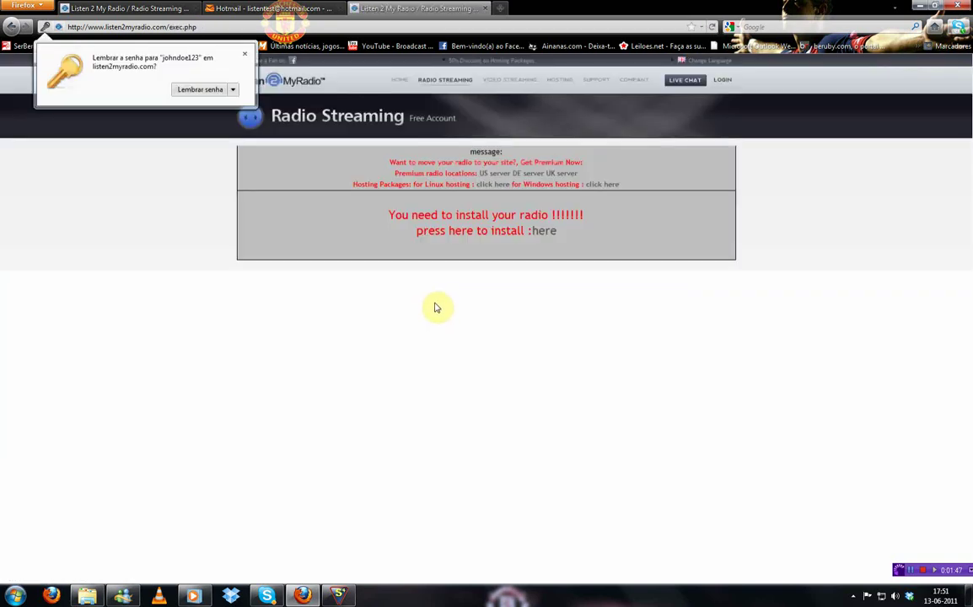
Open the radio install form and enter the broadcaster and admin passwords
{"action": "left_click", "coordinate": [245, 53]}
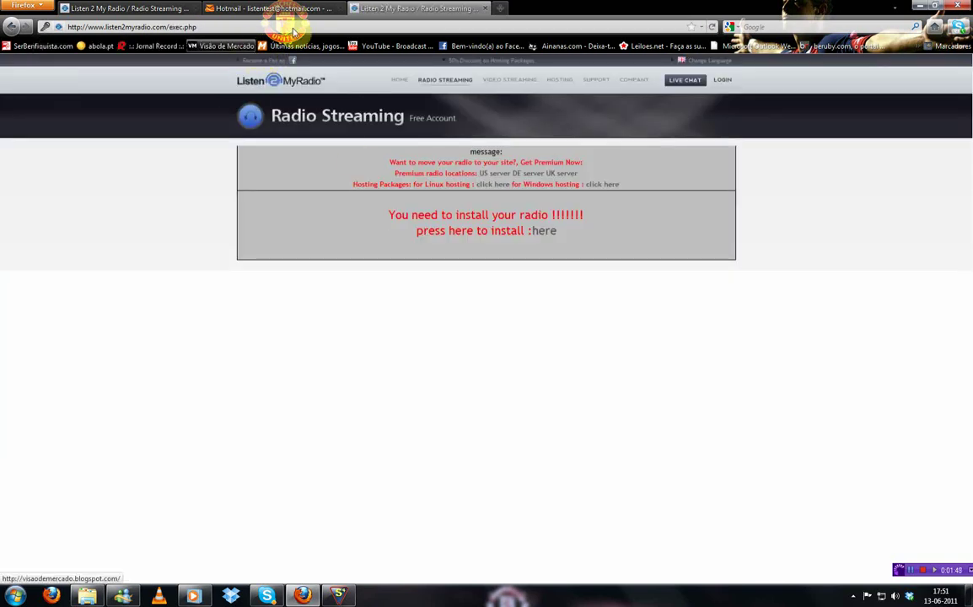
{"action": "left_click", "coordinate": [548, 233]}
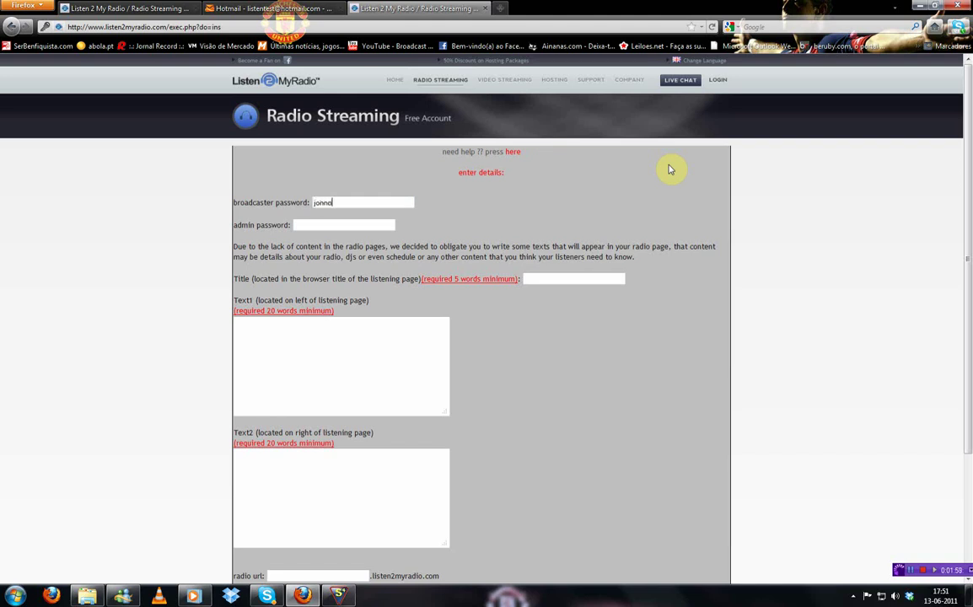
{"action": "key", "text": "Tab"}
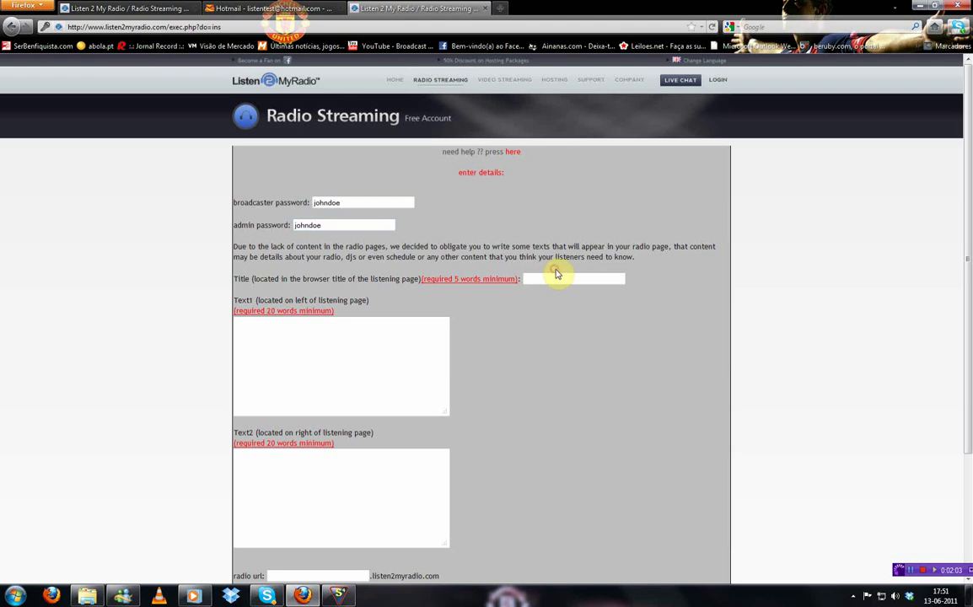
Enter the title 'listen test 123 listen test' and type test words into Text1
{"action": "left_click", "coordinate": [563, 278]}
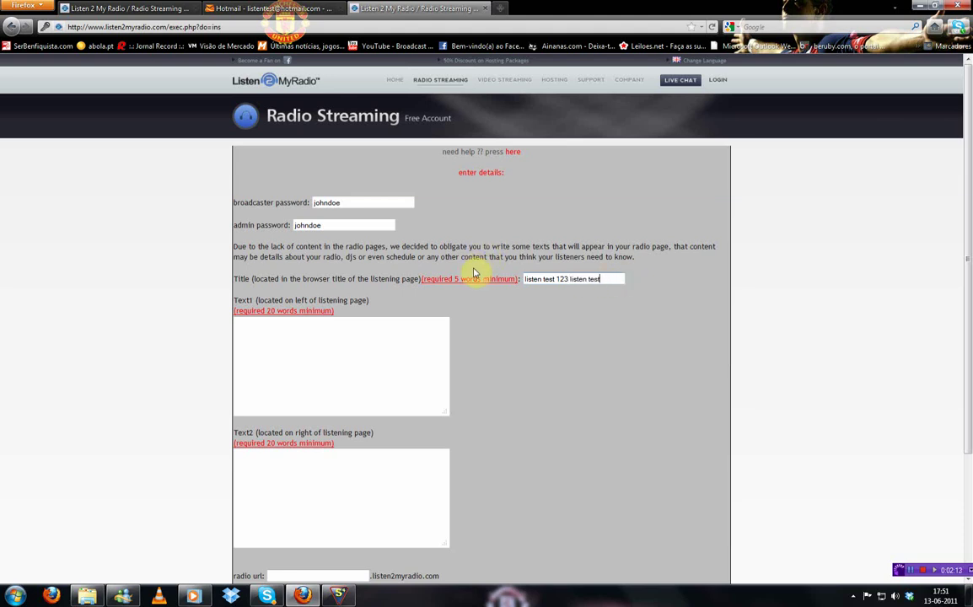
{"action": "left_click", "coordinate": [408, 351]}
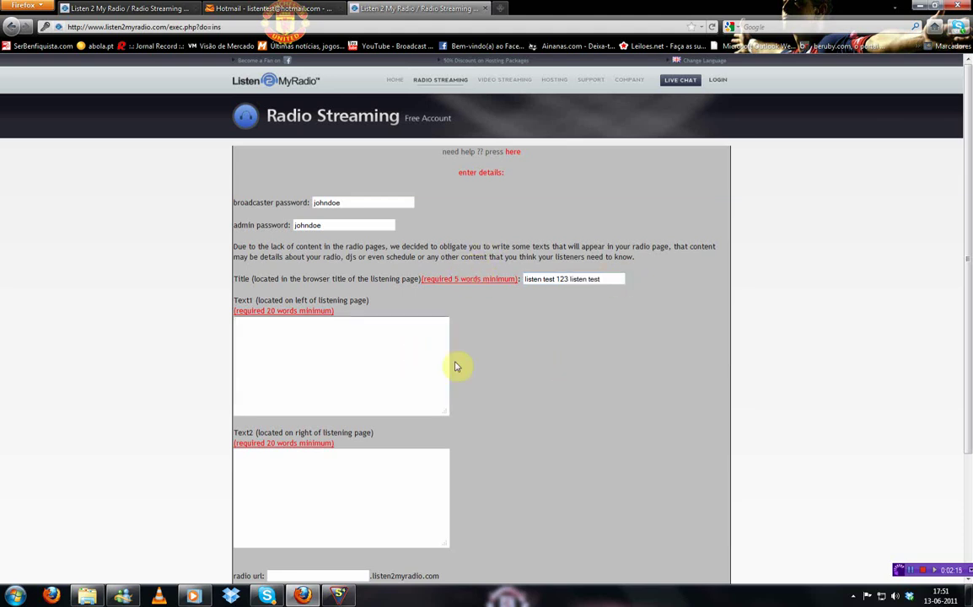
{"action": "scroll", "coordinate": [279, 297], "scroll_direction": "down", "scroll_amount": 1}
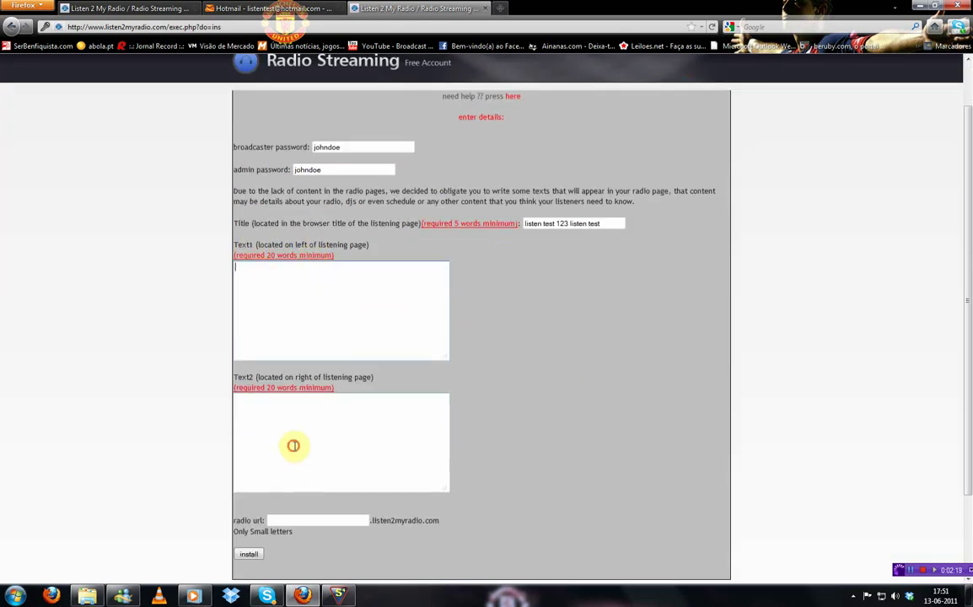
{"action": "left_click", "coordinate": [317, 321]}
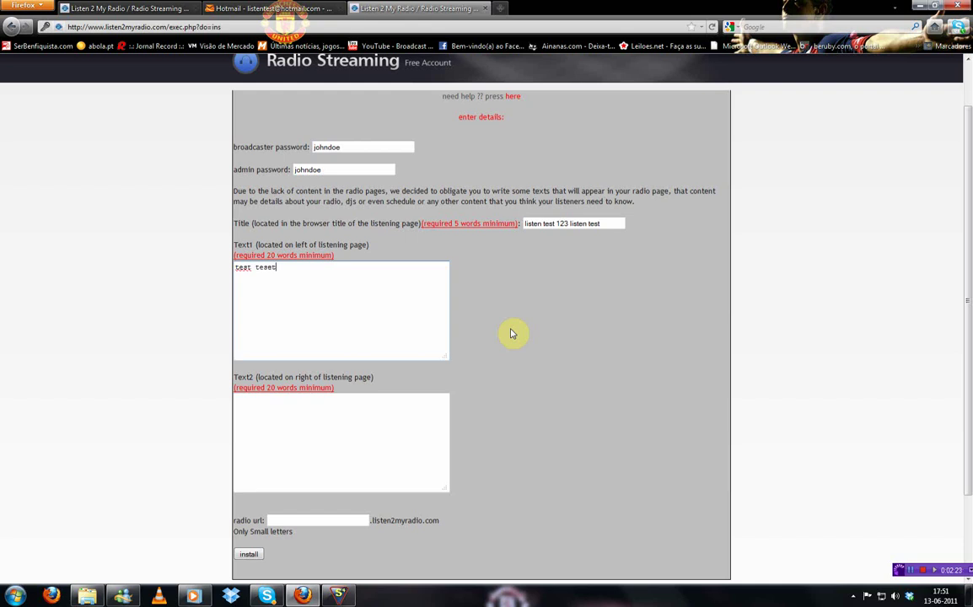
{"action": "type", "text": "test test test teste test"}
Repeat the test words several times in Text1 and copy the same text into Text2
{"action": "triple_click", "coordinate": [412, 319]}
{"action": "key", "text": "ctrl+c"}
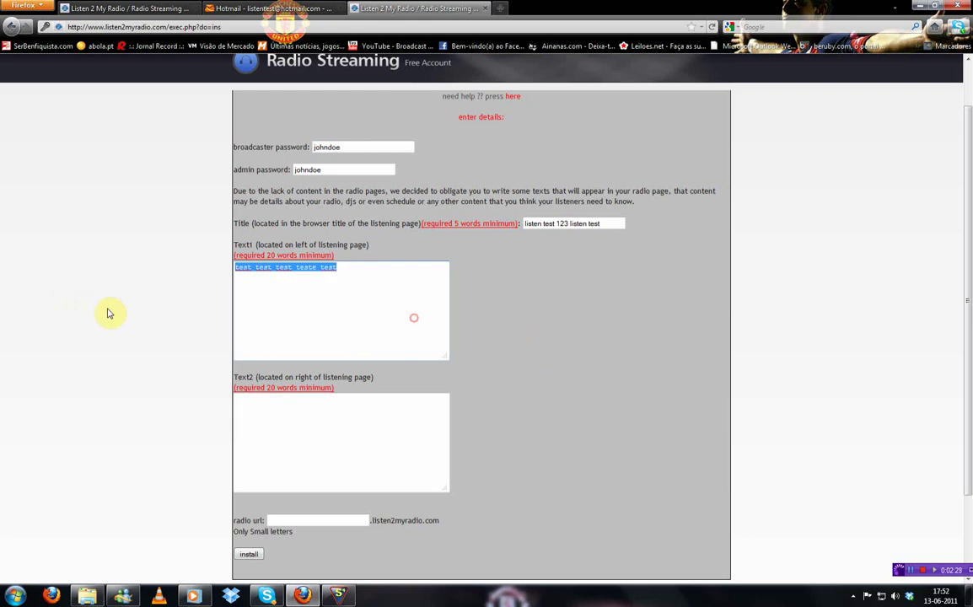
{"action": "left_click", "coordinate": [391, 313]}
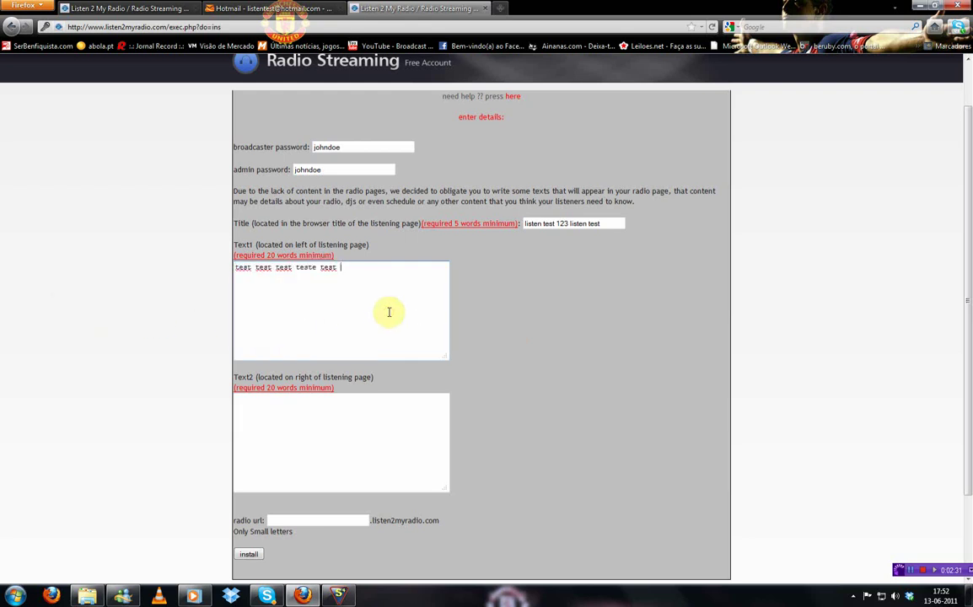
{"action": "key", "text": "ctrl+v"}
{"action": "key", "text": "ctrl+v"}
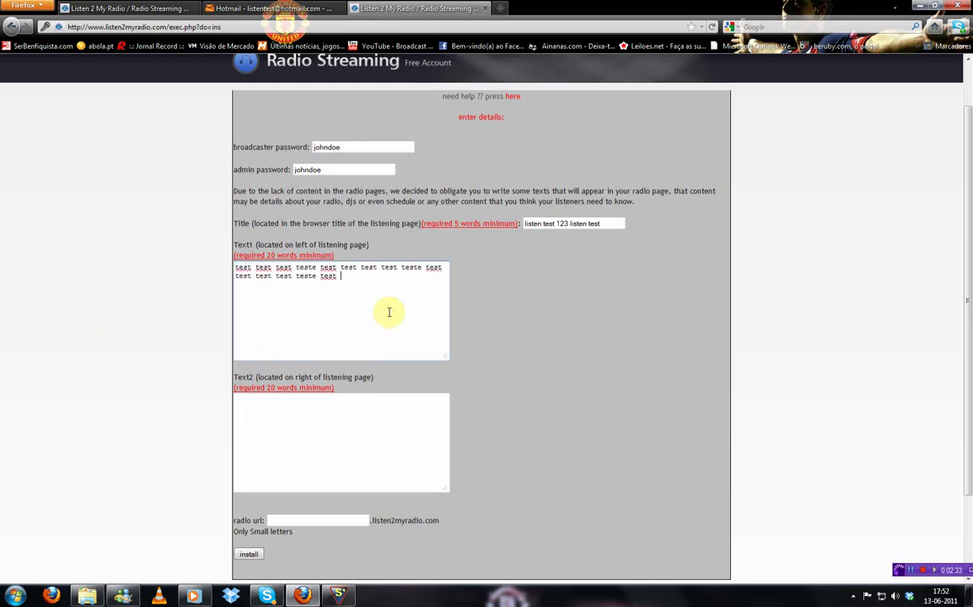
{"action": "key", "text": "ctrl+v"}
{"action": "key", "text": "ctrl+v"}
{"action": "key", "text": "ctrl+v"}
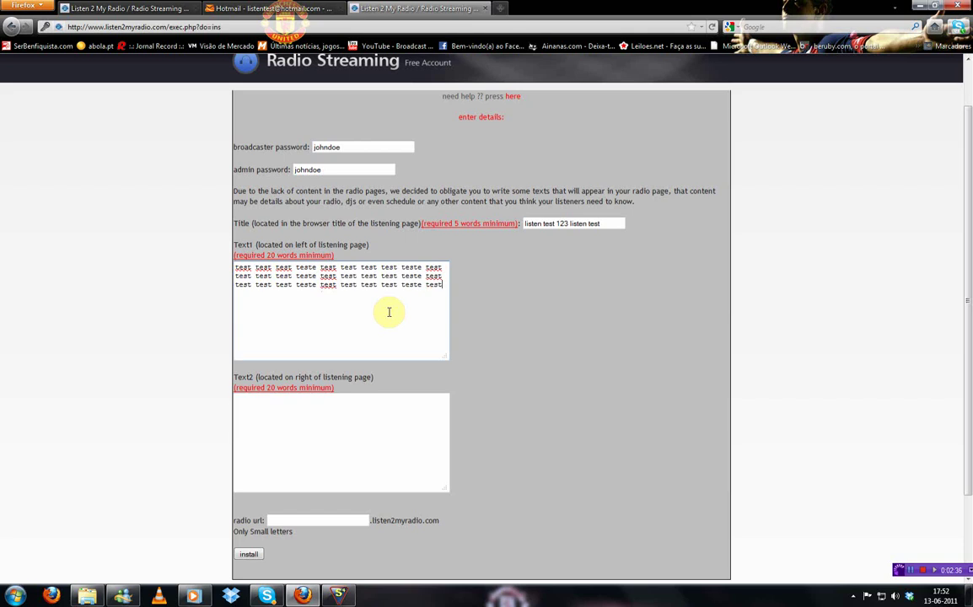
{"action": "key", "text": "ctrl+v"}
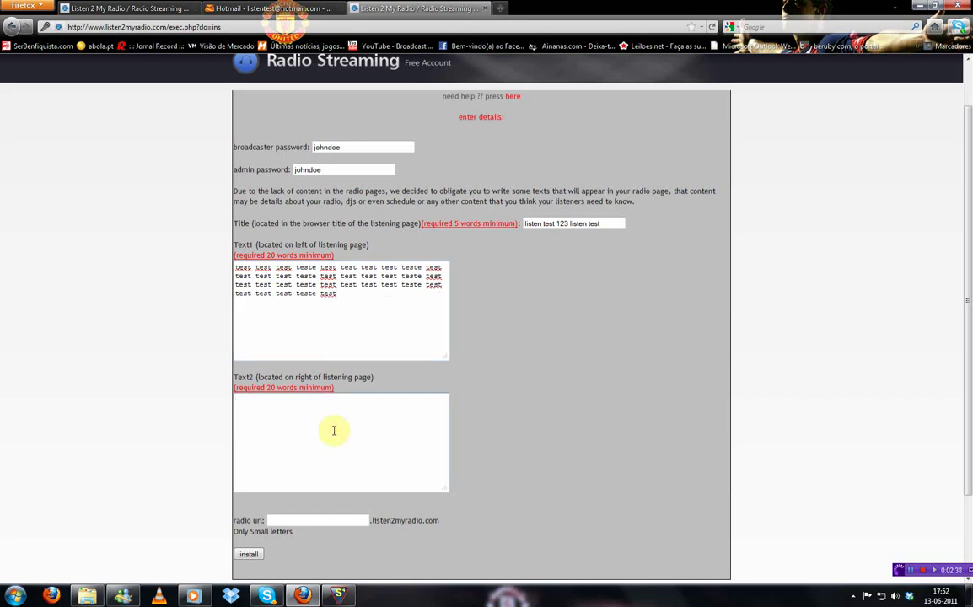
{"action": "triple_click", "coordinate": [386, 322]}
{"action": "left_click", "coordinate": [332, 447]}
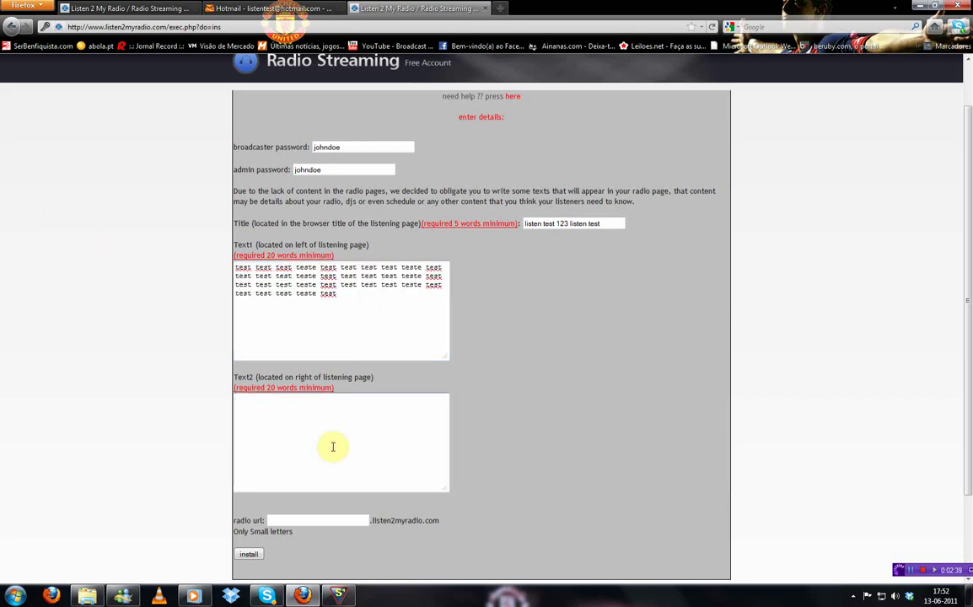
{"action": "type", "text": "test test test teste test test test test teste test test test test teste test test test test teste test test test test teste test test test test teste test test test test teste test test test test teste test"}
Fill in the radio url from a saved value
{"action": "scroll", "coordinate": [591, 397], "scroll_direction": "down", "scroll_amount": 2}
{"action": "left_click", "coordinate": [317, 417]}
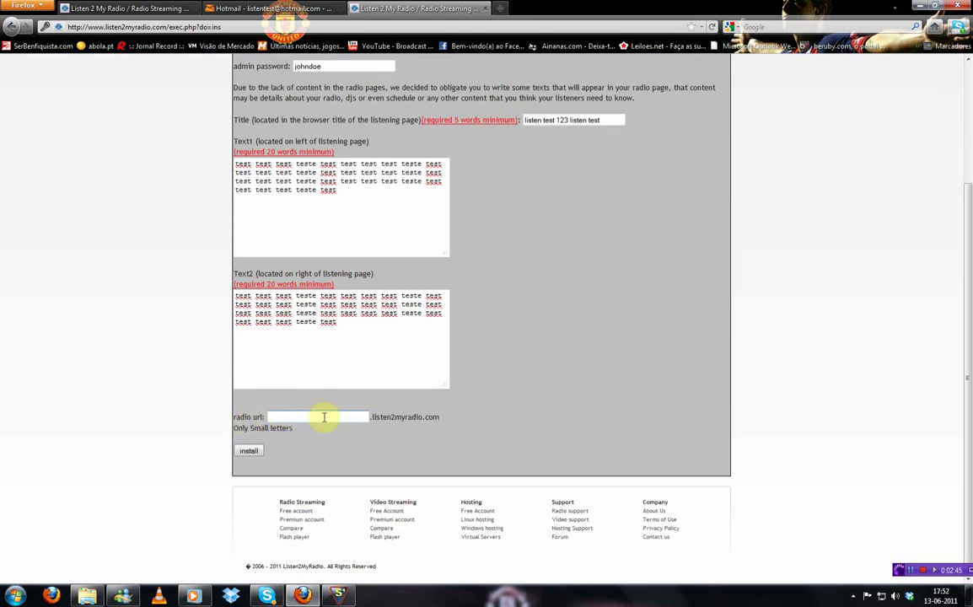
{"action": "left_click", "coordinate": [300, 418]}
{"action": "left_click", "coordinate": [310, 415]}
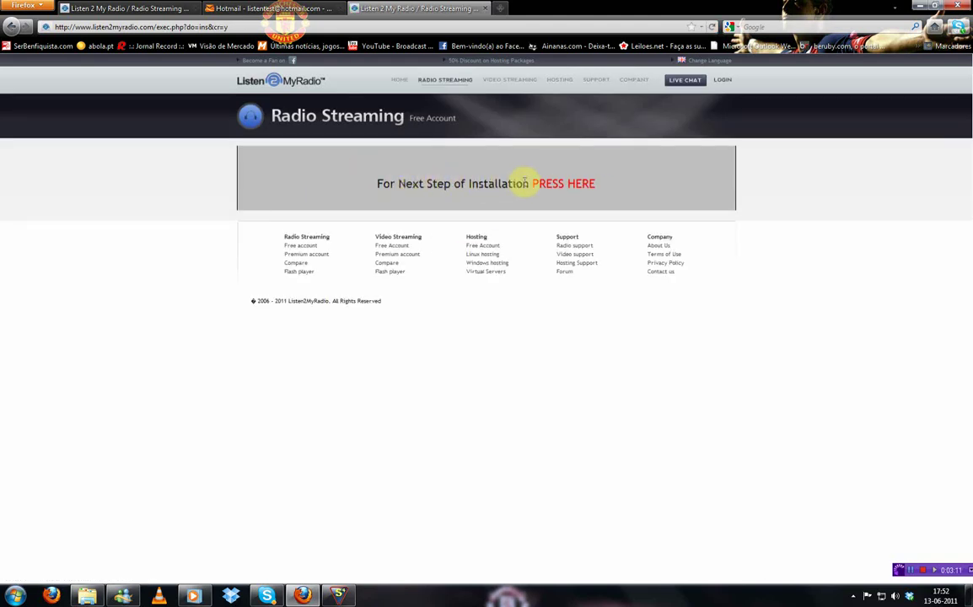
Continue to the next install step and host the radio on the UK server
{"action": "left_click", "coordinate": [559, 183]}
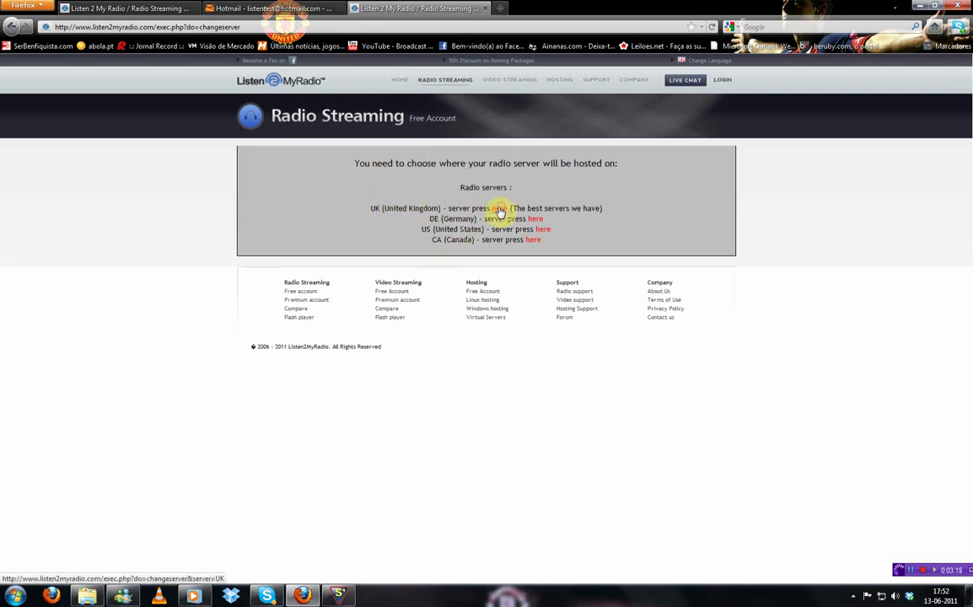
{"action": "left_click", "coordinate": [499, 209]}
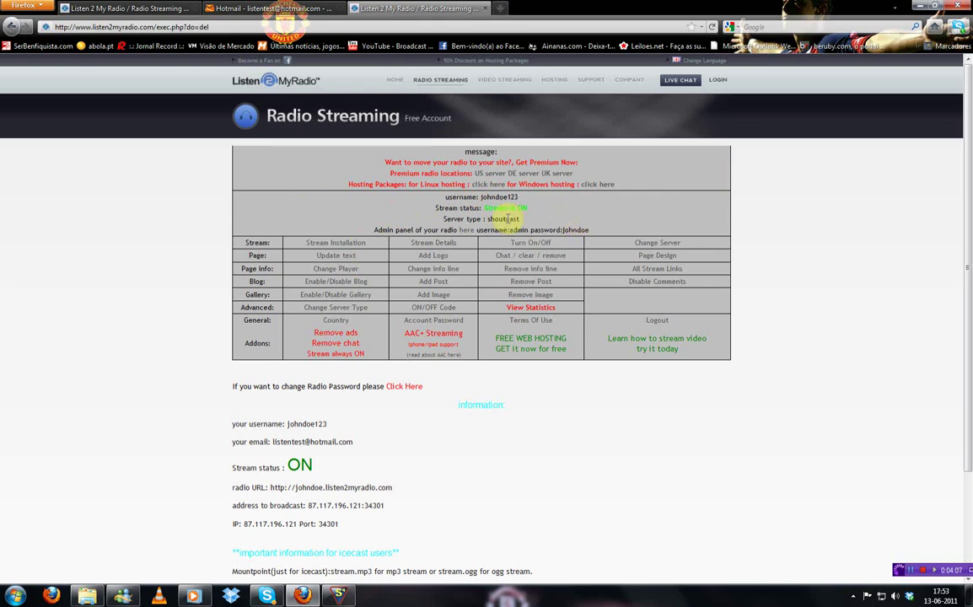
Look over the stream installation form and public listening page, then switch to SAM Broadcaster
{"action": "left_click", "coordinate": [334, 243]}
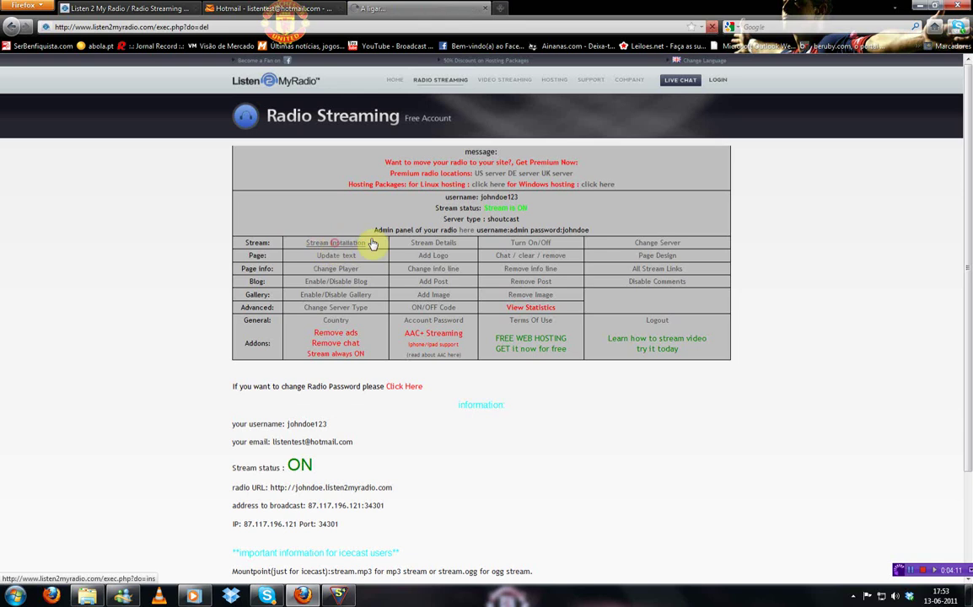
{"action": "scroll", "coordinate": [478, 271], "scroll_direction": "down", "scroll_amount": 2}
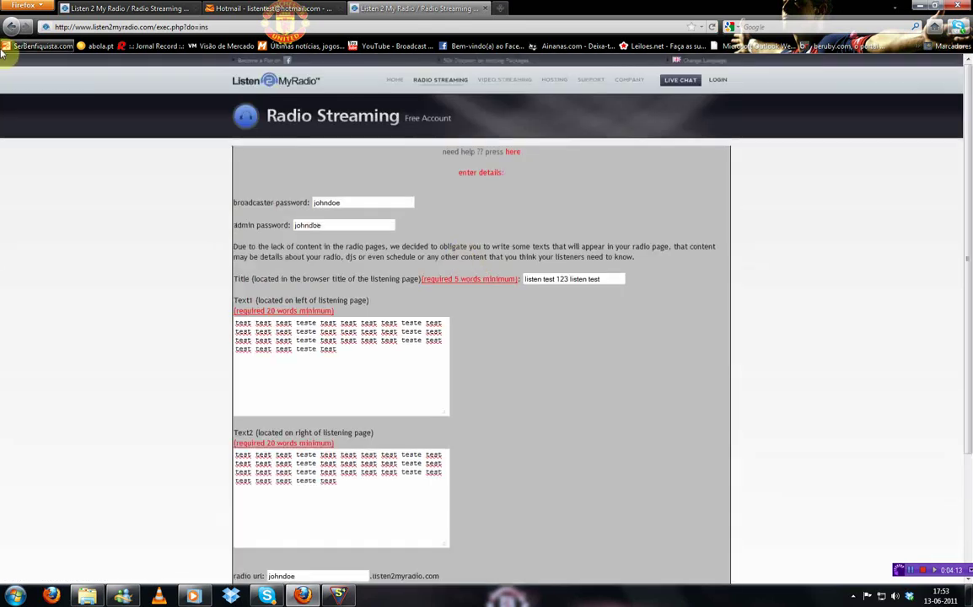
{"action": "scroll", "coordinate": [392, 399], "scroll_direction": "down", "scroll_amount": 4}
{"action": "scroll", "coordinate": [137, 156], "scroll_direction": "up", "scroll_amount": 2}
{"action": "left_click", "coordinate": [13, 27]}
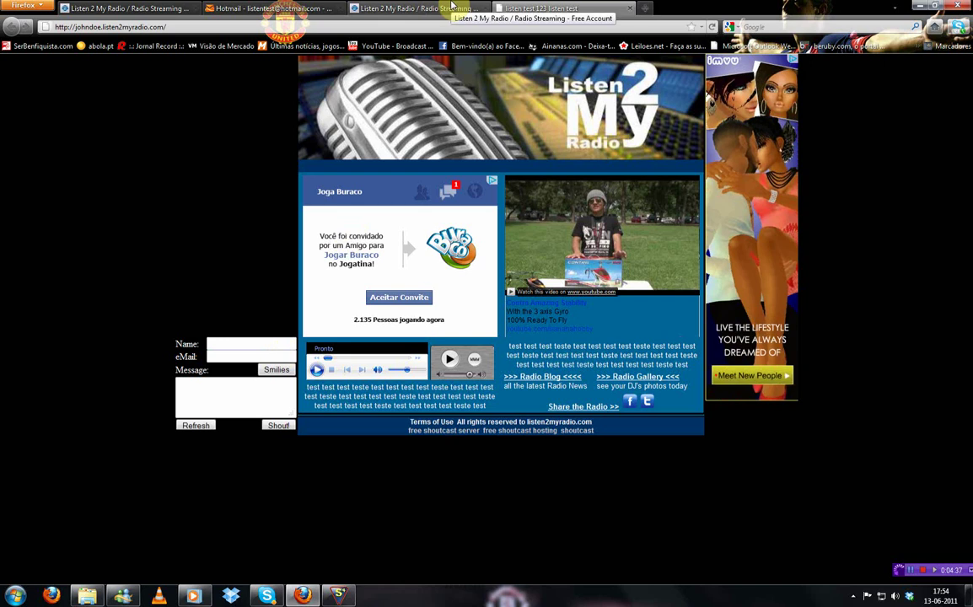
{"action": "left_click", "coordinate": [451, 9]}
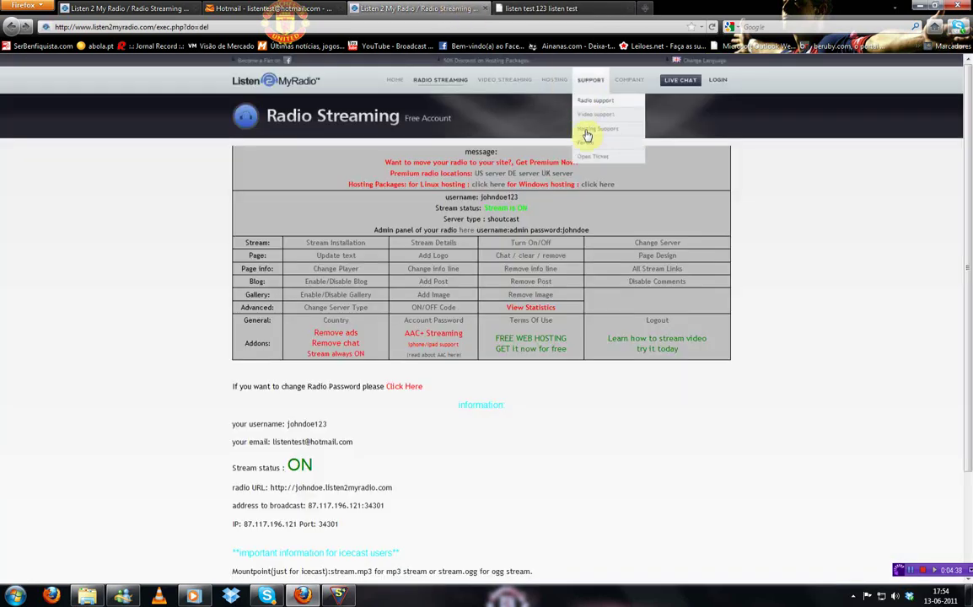
{"action": "scroll", "coordinate": [417, 181], "scroll_direction": "down", "scroll_amount": 3}
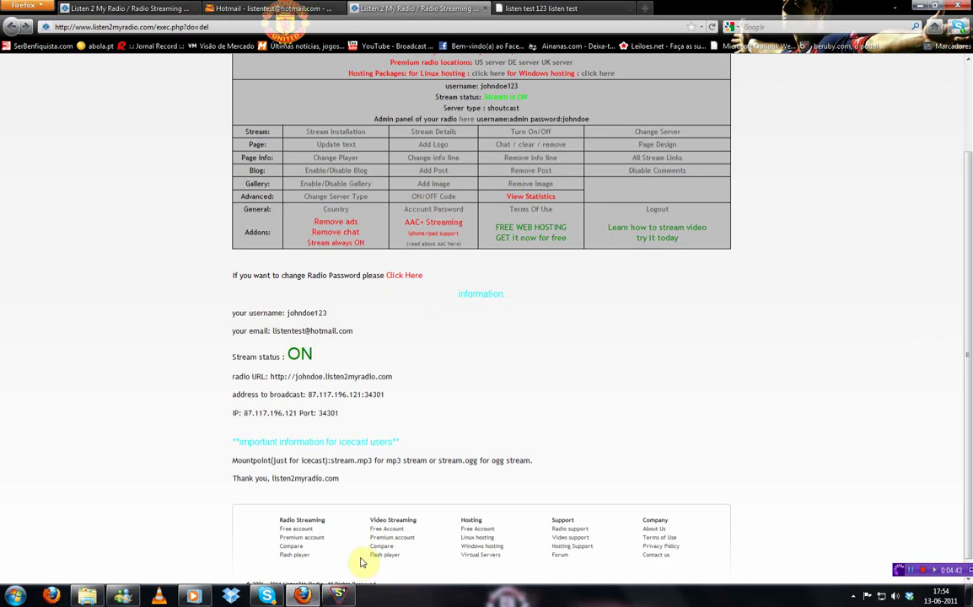
{"action": "key", "text": "alt+Tab"}
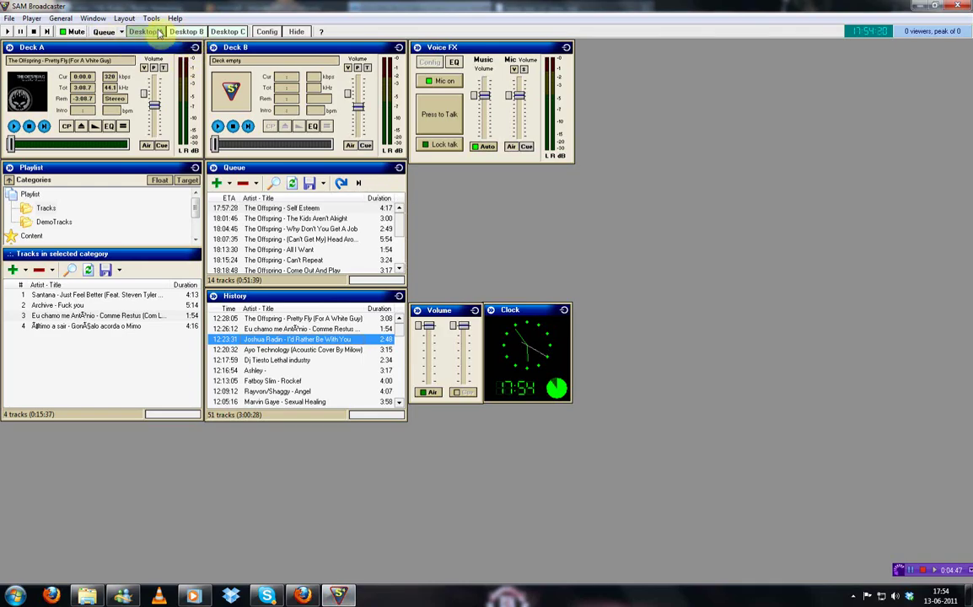
Add a new mp3PRO encoder with High Quality encoding
{"action": "left_click", "coordinate": [194, 33]}
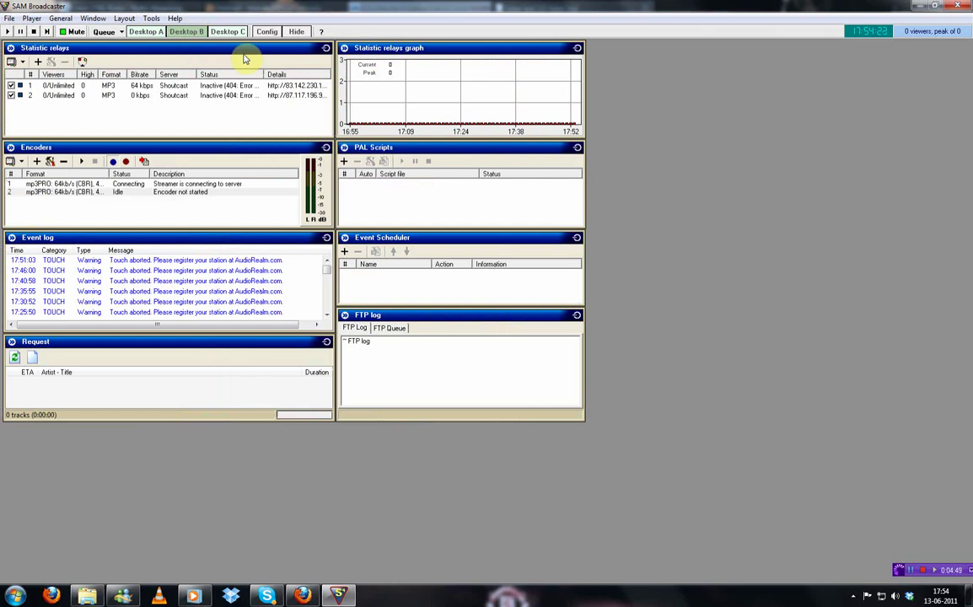
{"action": "left_click", "coordinate": [37, 161]}
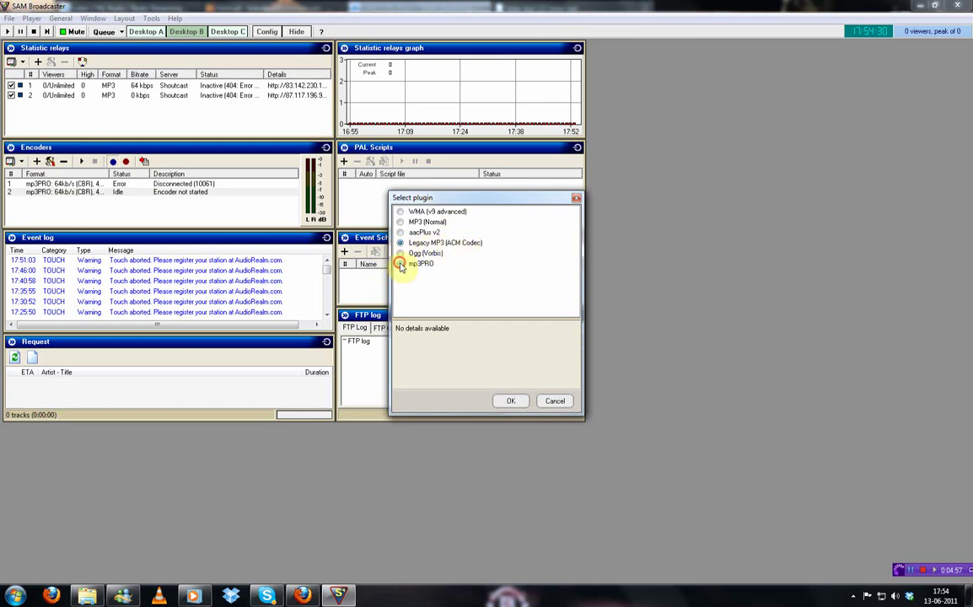
{"action": "left_click", "coordinate": [421, 264]}
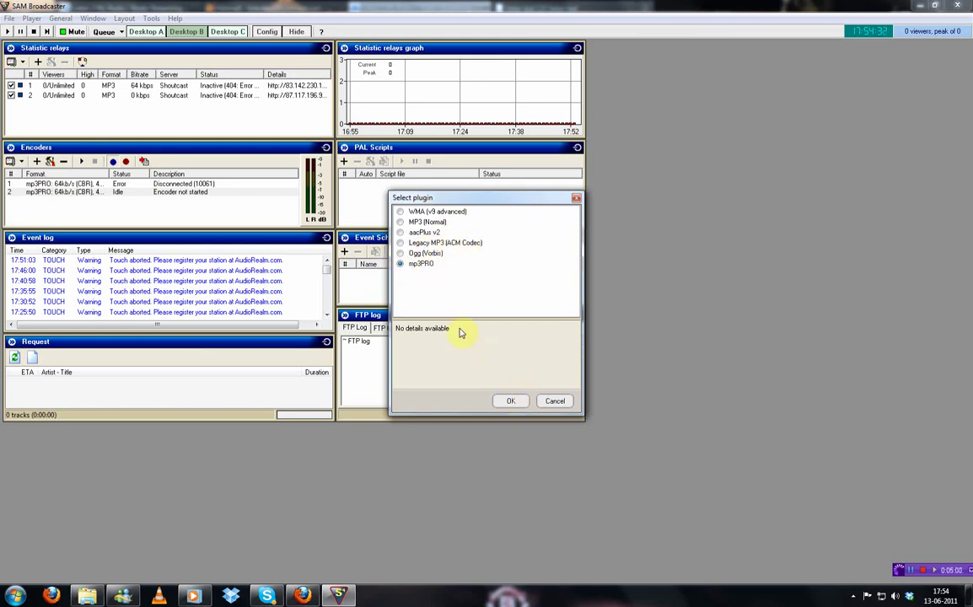
{"action": "left_click", "coordinate": [509, 401]}
{"action": "left_click", "coordinate": [390, 230]}
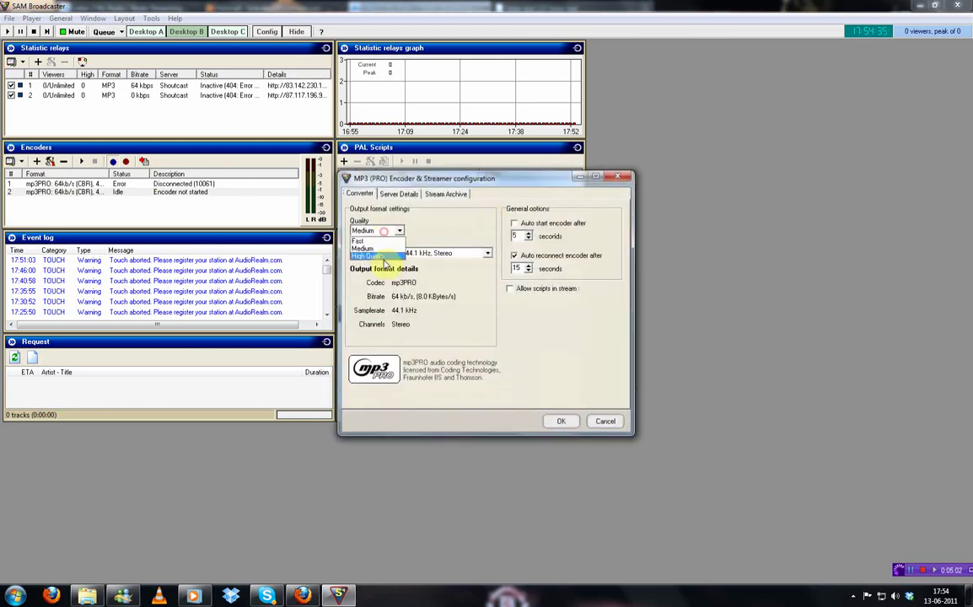
{"action": "left_click", "coordinate": [371, 256]}
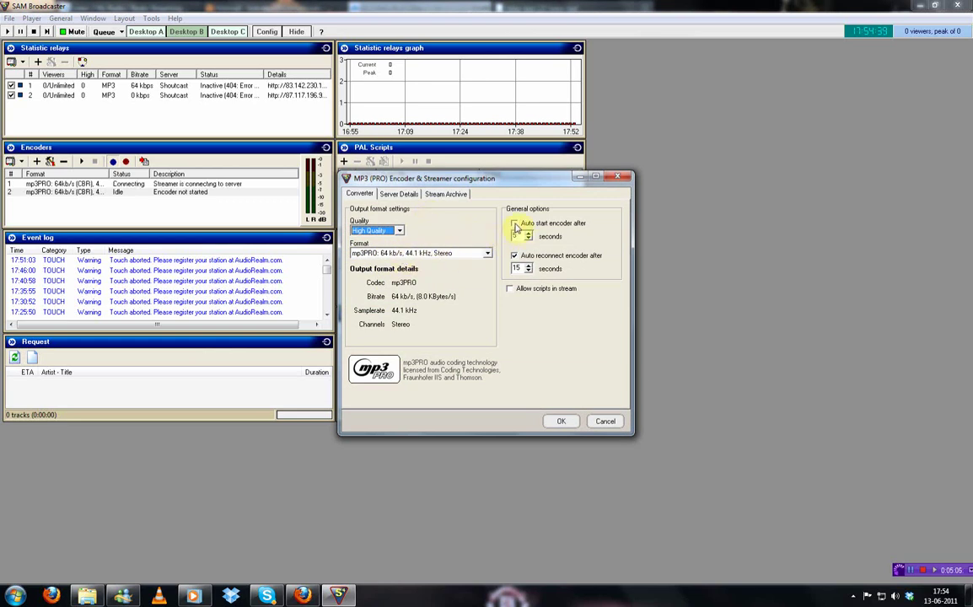
Enable encoder auto start and delete 'localhost' from the Server IP field
{"action": "left_click", "coordinate": [514, 225]}
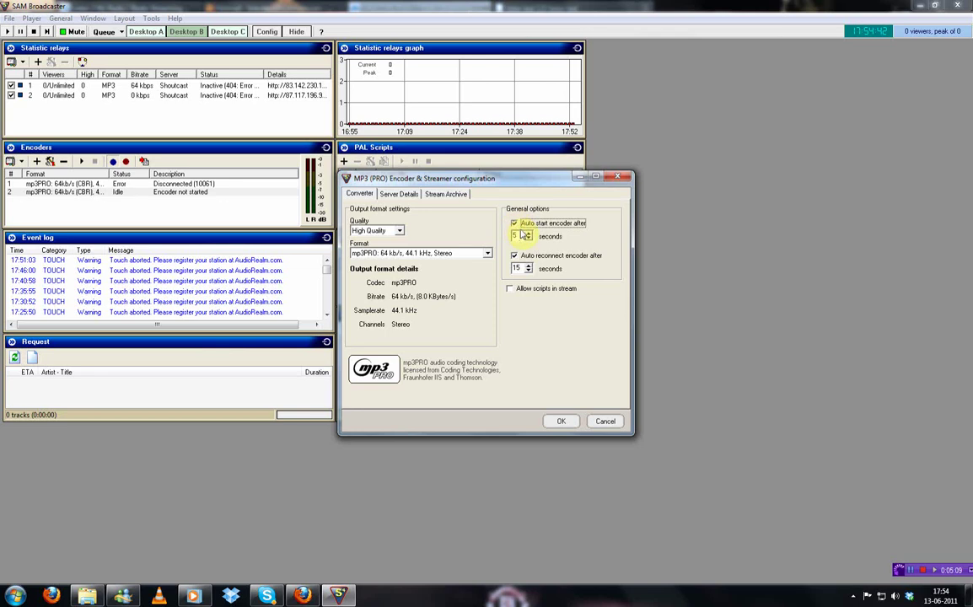
{"action": "left_click", "coordinate": [392, 194]}
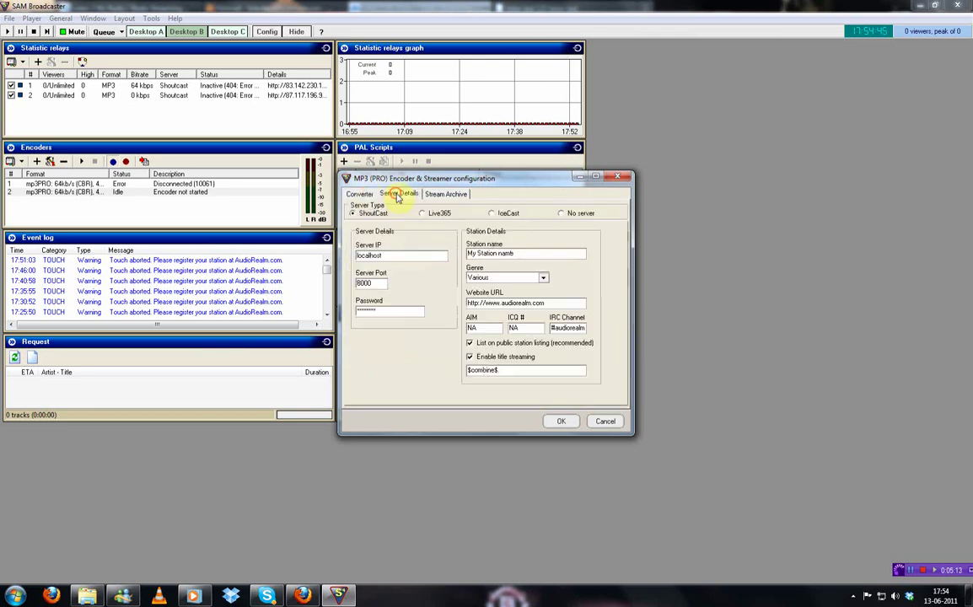
{"action": "double_click", "coordinate": [388, 256]}
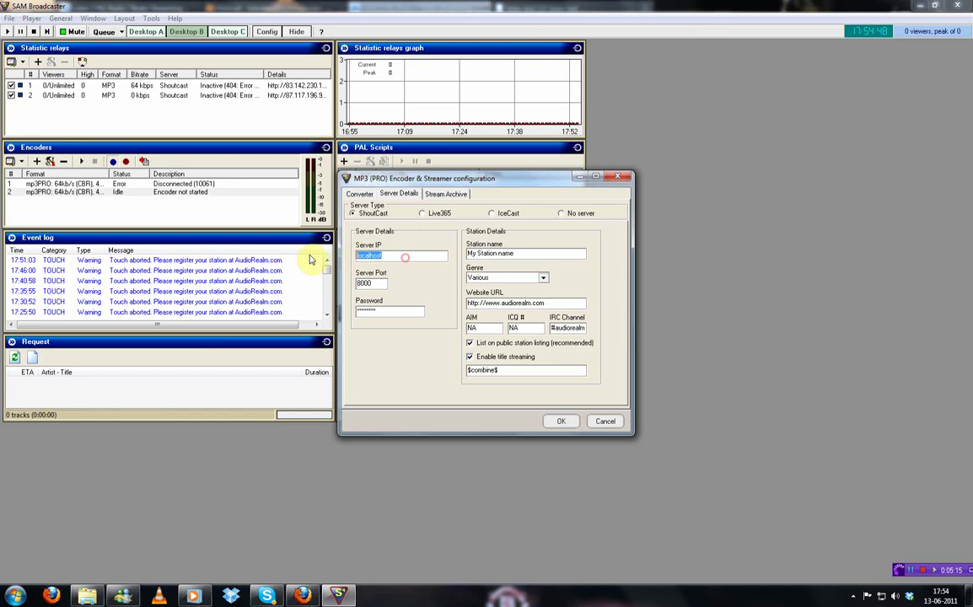
{"action": "key", "text": "BackSpace"}
Locate the station's IP address and ON stream status on the Listen2MyRadio account page
{"action": "left_click", "coordinate": [305, 595]}
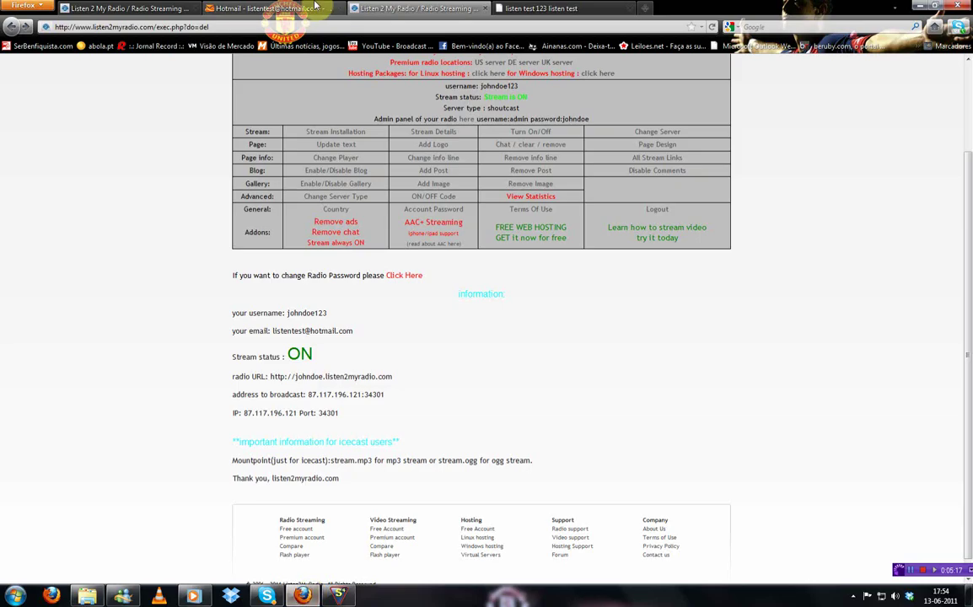
{"action": "scroll", "coordinate": [285, 310], "scroll_direction": "down", "scroll_amount": 1}
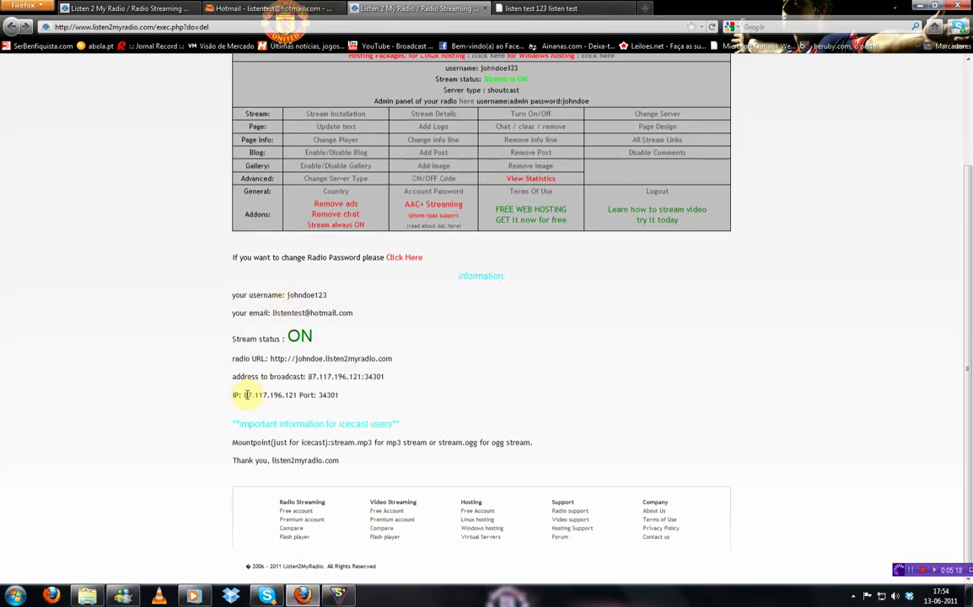
{"action": "left_click", "coordinate": [330, 424]}
{"action": "scroll", "coordinate": [440, 213], "scroll_direction": "up", "scroll_amount": 1}
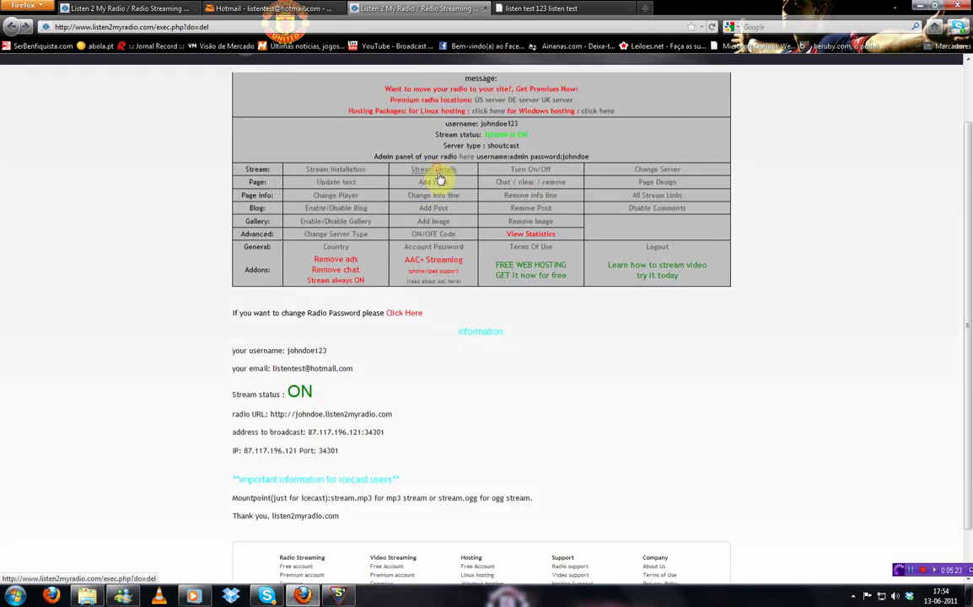
{"action": "scroll", "coordinate": [329, 236], "scroll_direction": "down", "scroll_amount": 1}
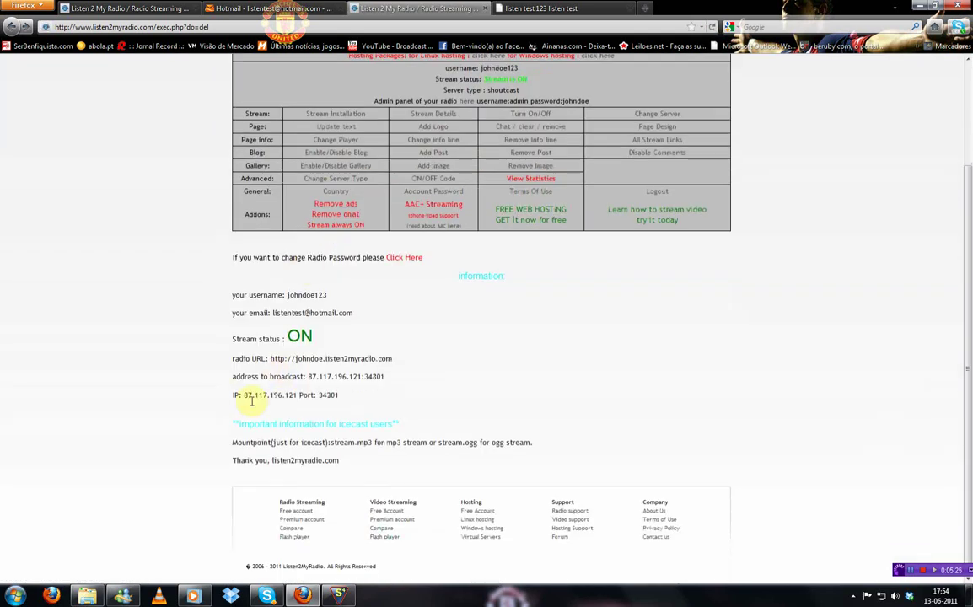
{"action": "left_click_drag", "start_coordinate": [243, 395], "coordinate": [277, 396]}
{"action": "left_click_drag", "start_coordinate": [292, 340], "coordinate": [314, 337]}
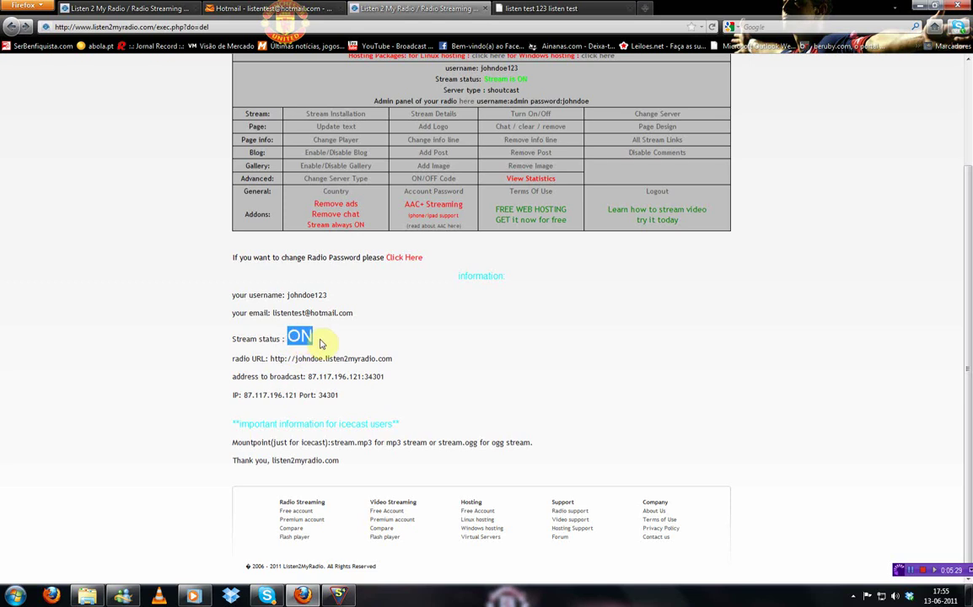
Select 87.117.196.121 on the stream details page and carry it into SAM's encoder settings
{"action": "left_click", "coordinate": [370, 326]}
{"action": "left_click", "coordinate": [534, 117]}
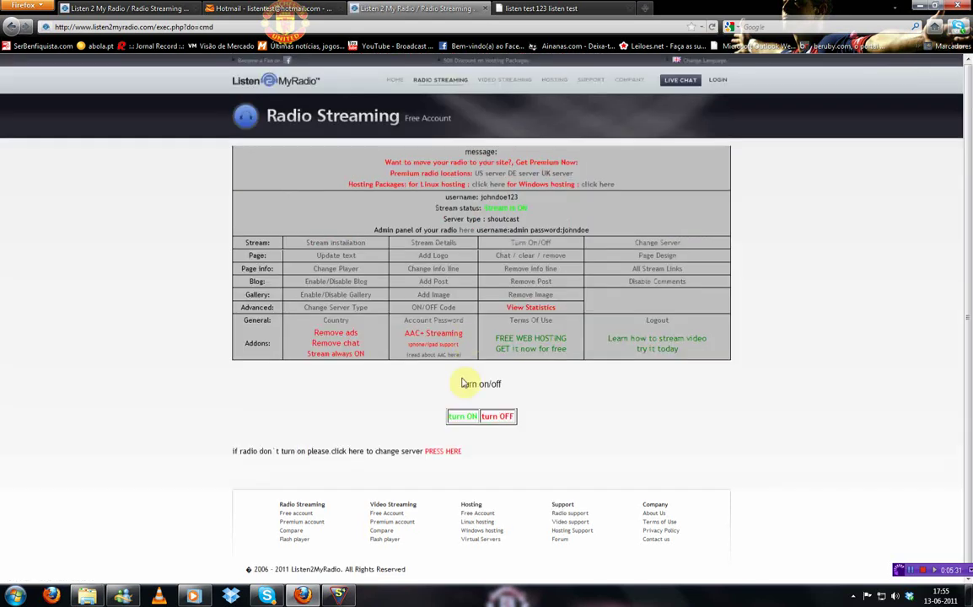
{"action": "left_click", "coordinate": [406, 243]}
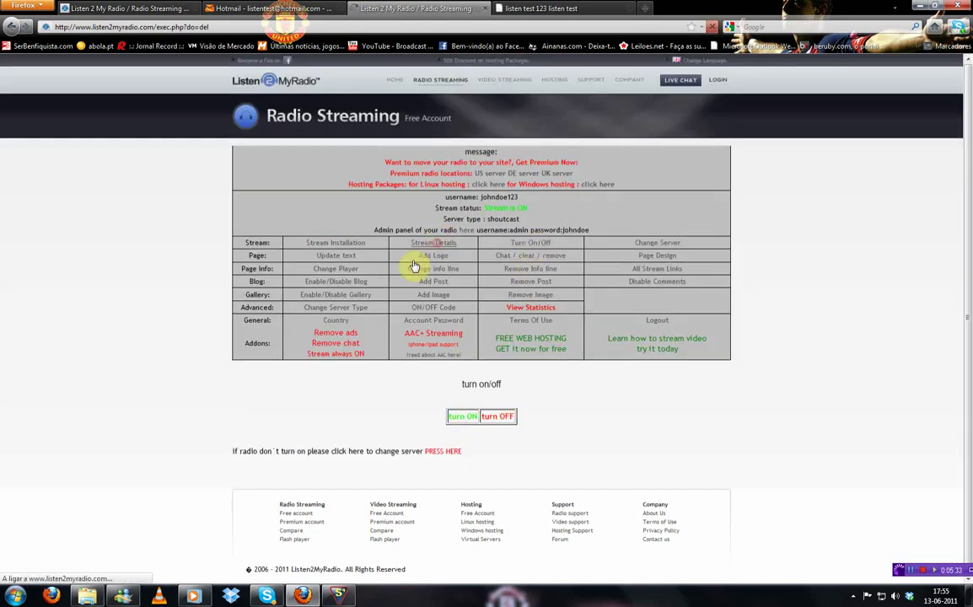
{"action": "scroll", "coordinate": [304, 278], "scroll_direction": "down", "scroll_amount": 3}
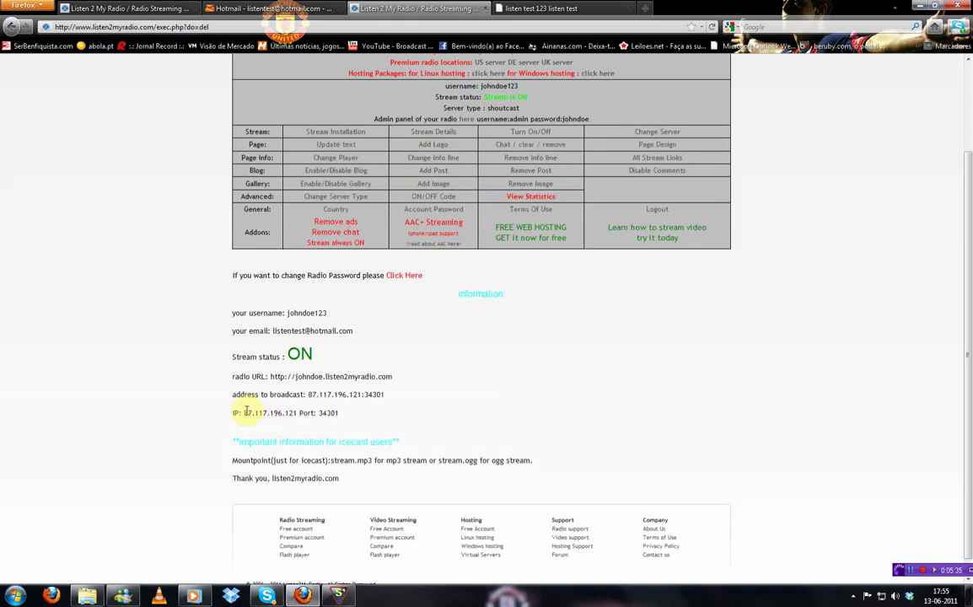
{"action": "left_click_drag", "start_coordinate": [246, 411], "coordinate": [279, 411]}
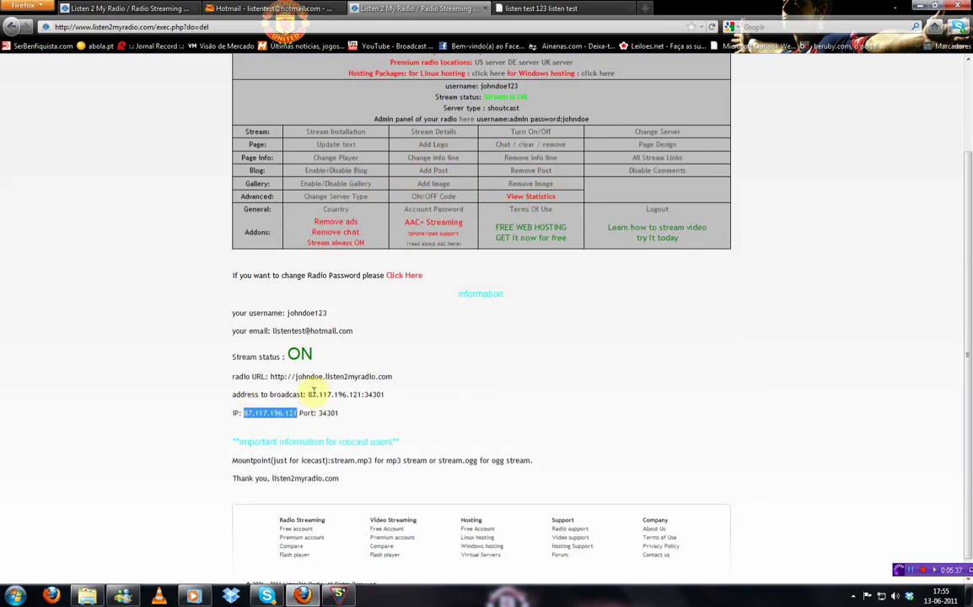
{"action": "left_click", "coordinate": [338, 596]}
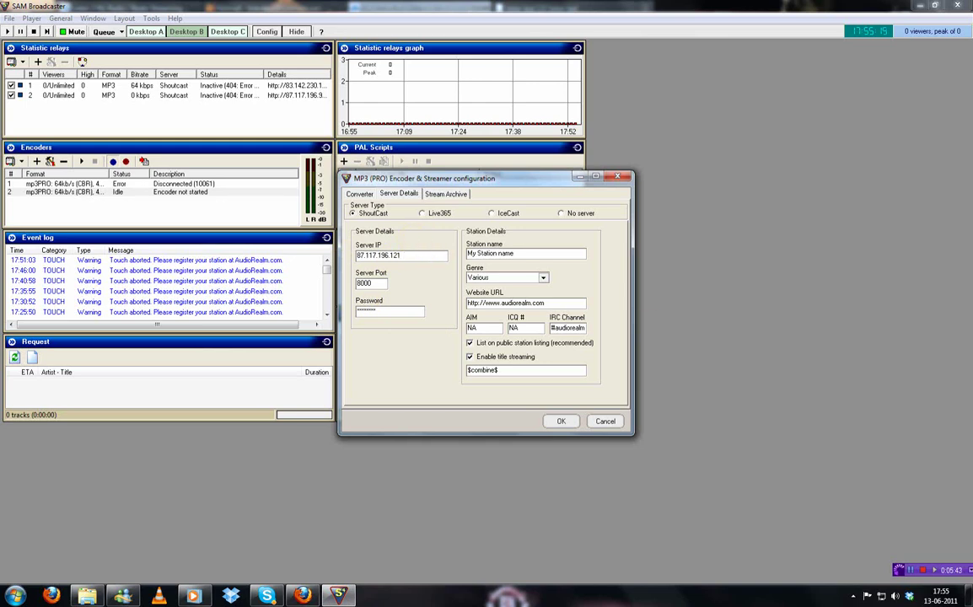
Replace the default port 8000 with 34301 and re-enter the server password
{"action": "left_click", "coordinate": [381, 281]}
{"action": "left_click_drag", "start_coordinate": [381, 281], "coordinate": [346, 295]}
{"action": "key", "text": "BackSpace"}
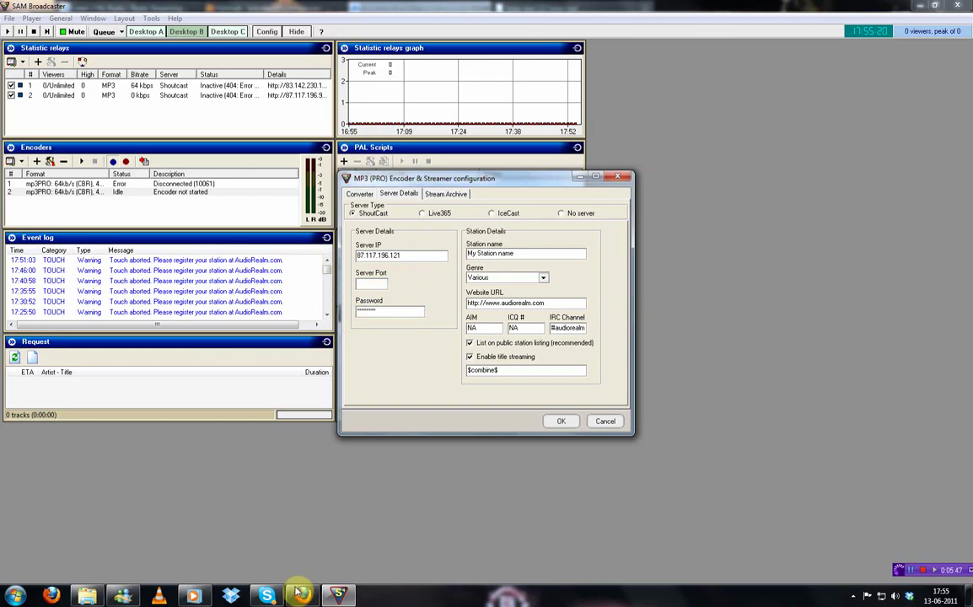
{"action": "key", "text": "alt+Tab"}
{"action": "double_click", "coordinate": [327, 412]}
{"action": "key", "text": "ctrl+c"}
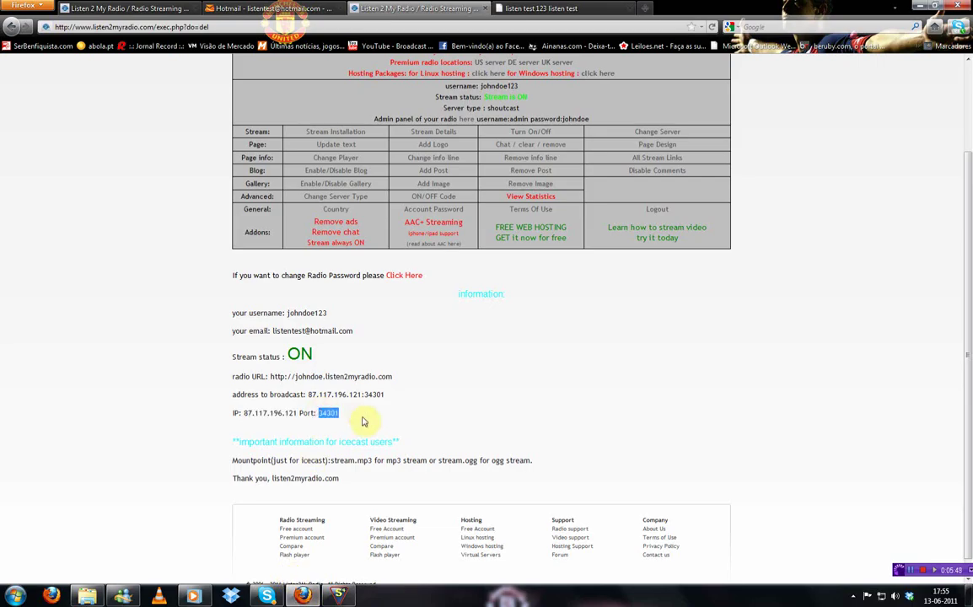
{"action": "key", "text": "alt+Tab"}
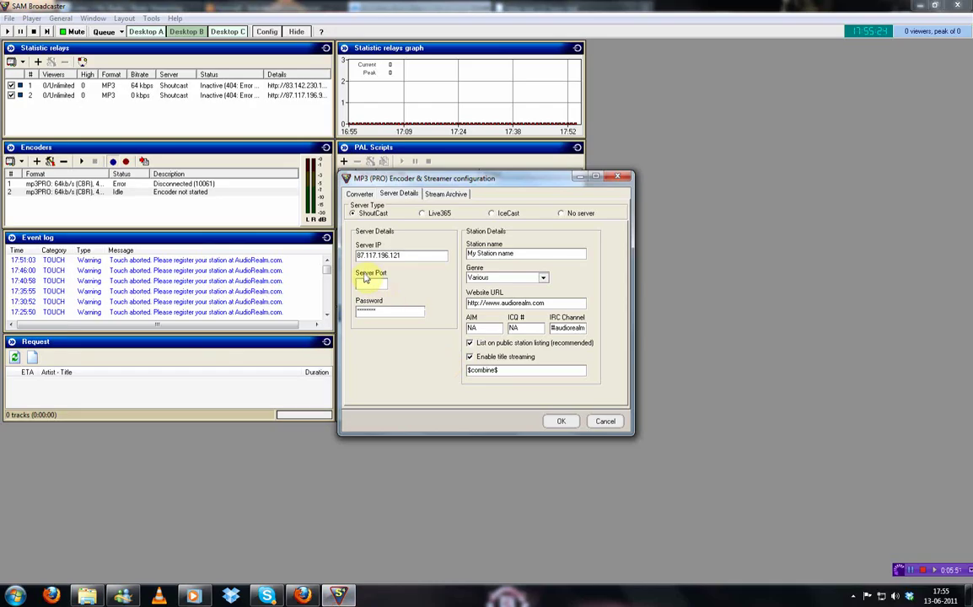
{"action": "key", "text": "ctrl+v"}
{"action": "double_click", "coordinate": [404, 310]}
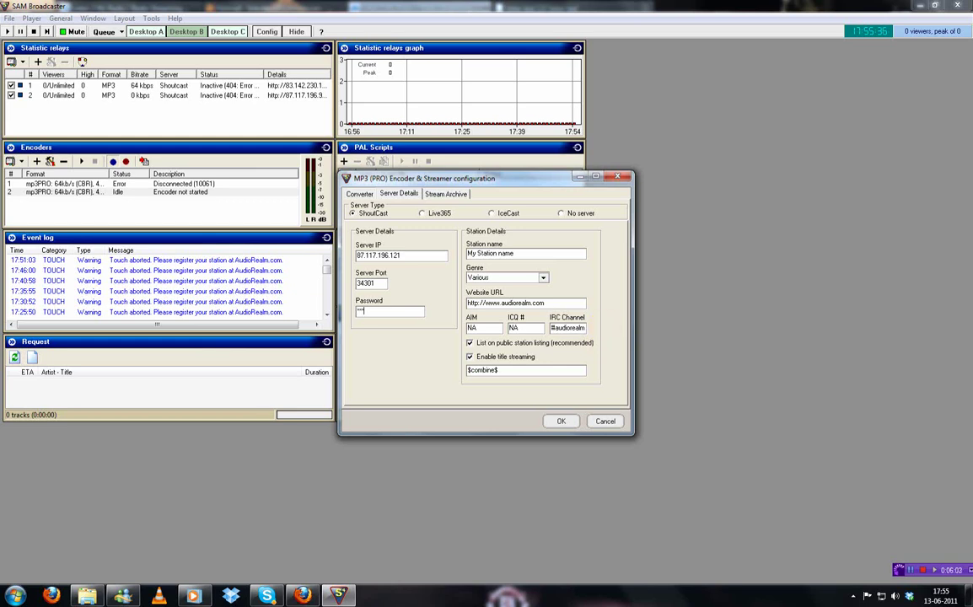
Set the station name to the owner's name, keeping the genre as Various
{"action": "left_click_drag", "start_coordinate": [553, 253], "coordinate": [444, 285]}
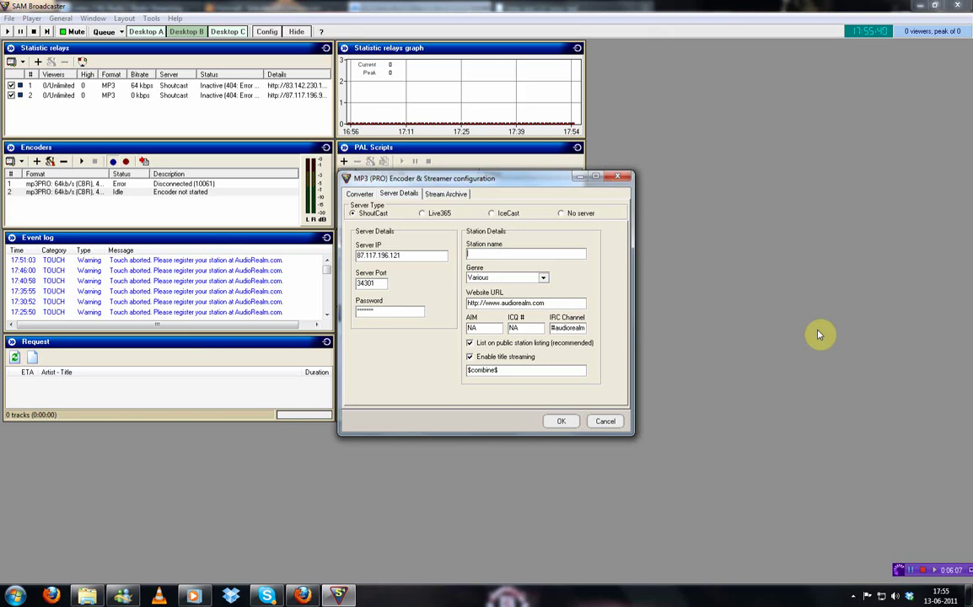
{"action": "type", "text": "John Doe"}
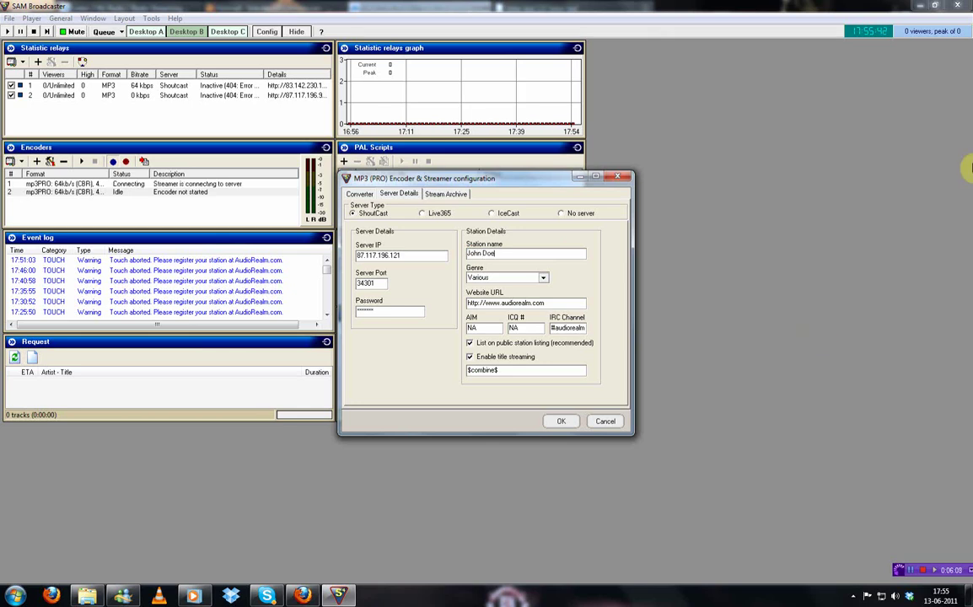
{"action": "left_click", "coordinate": [543, 278]}
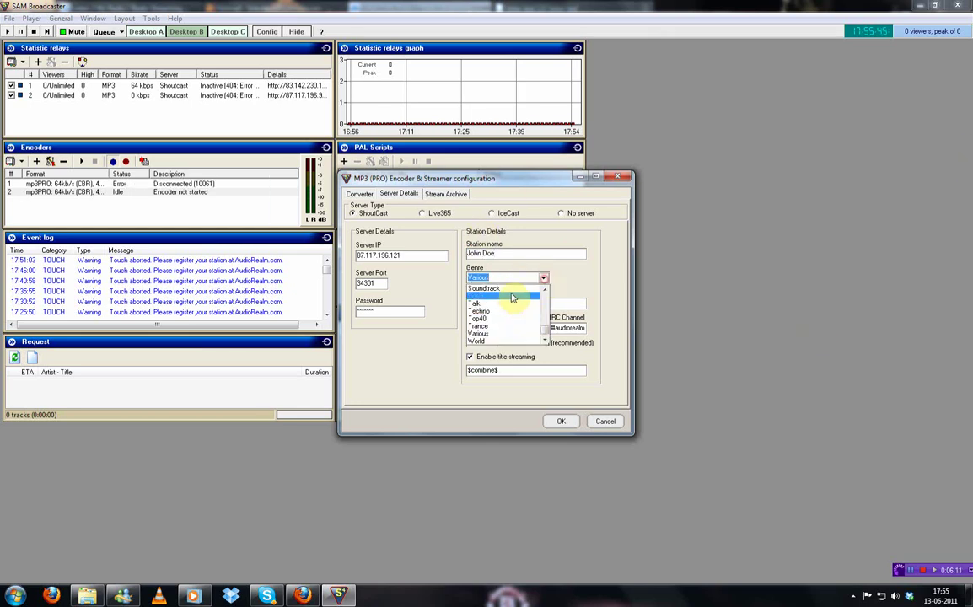
{"action": "left_click", "coordinate": [513, 278]}
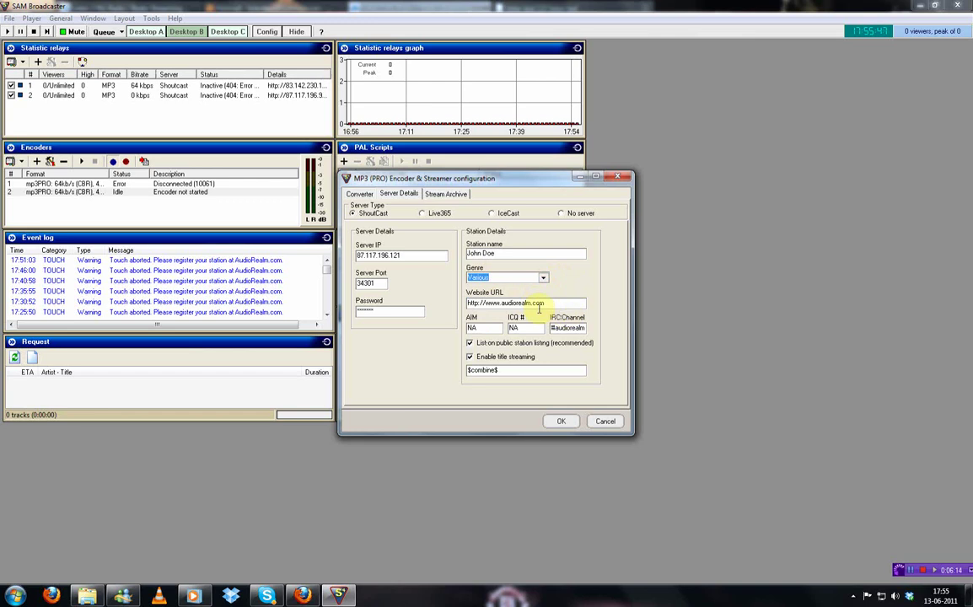
{"action": "left_click_drag", "start_coordinate": [544, 303], "coordinate": [478, 304]}
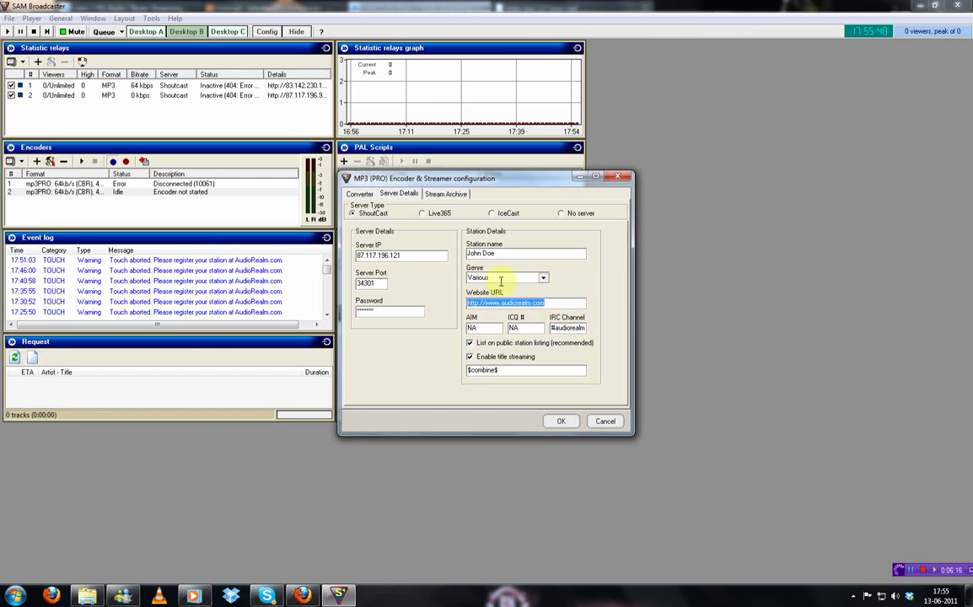
{"action": "left_click", "coordinate": [488, 306]}
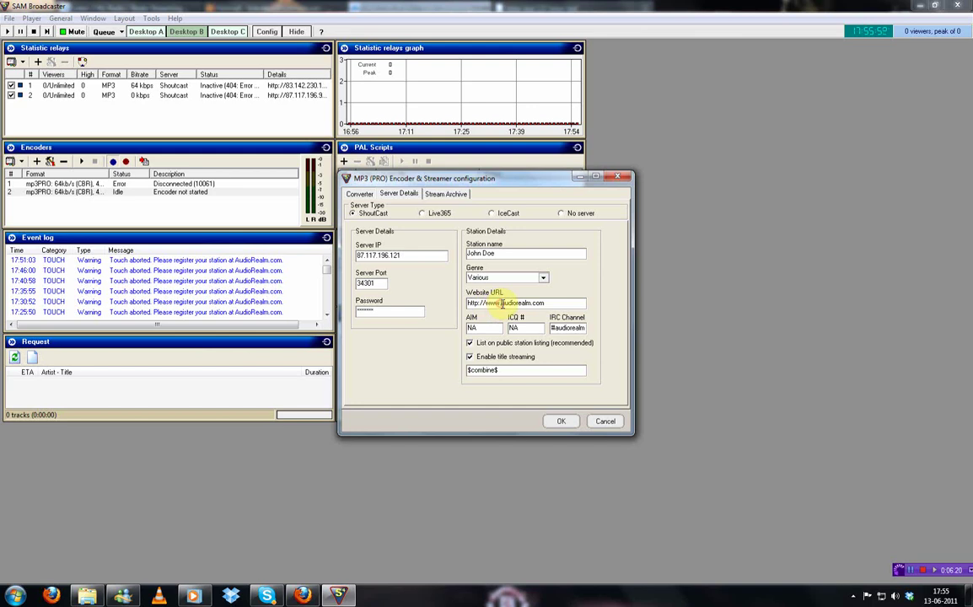
Set the website URL to the station's listen2myradio address copied from the browser
{"action": "left_click", "coordinate": [302, 595]}
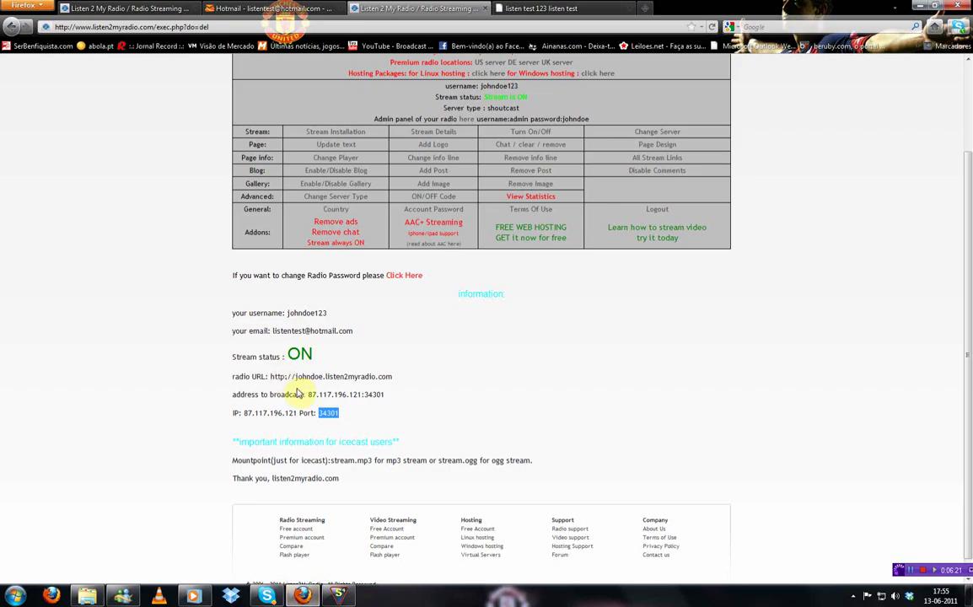
{"action": "left_click_drag", "start_coordinate": [271, 377], "coordinate": [422, 386]}
{"action": "key", "text": "ctrl+c"}
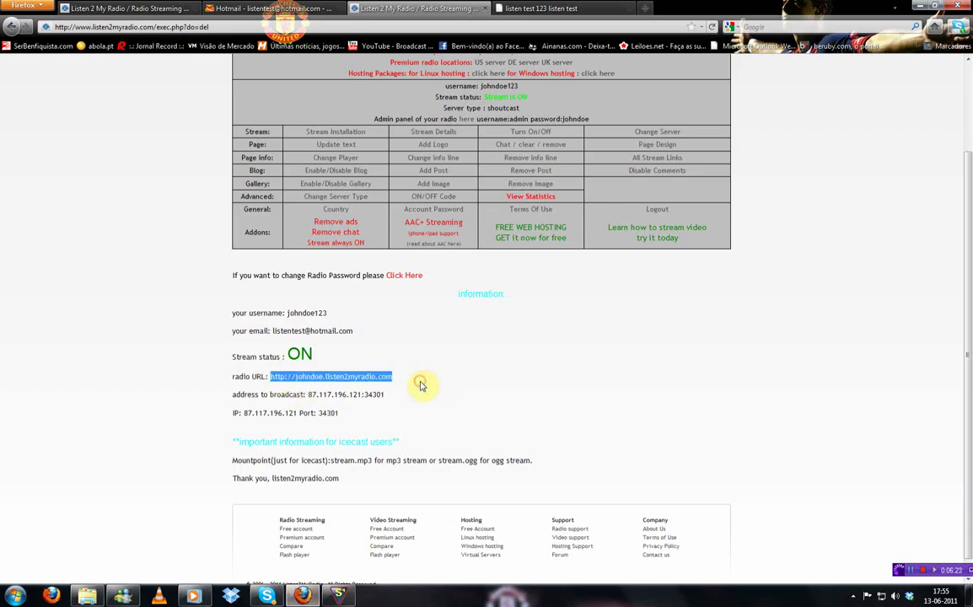
{"action": "left_click", "coordinate": [337, 595]}
{"action": "left_click_drag", "start_coordinate": [567, 302], "coordinate": [367, 303]}
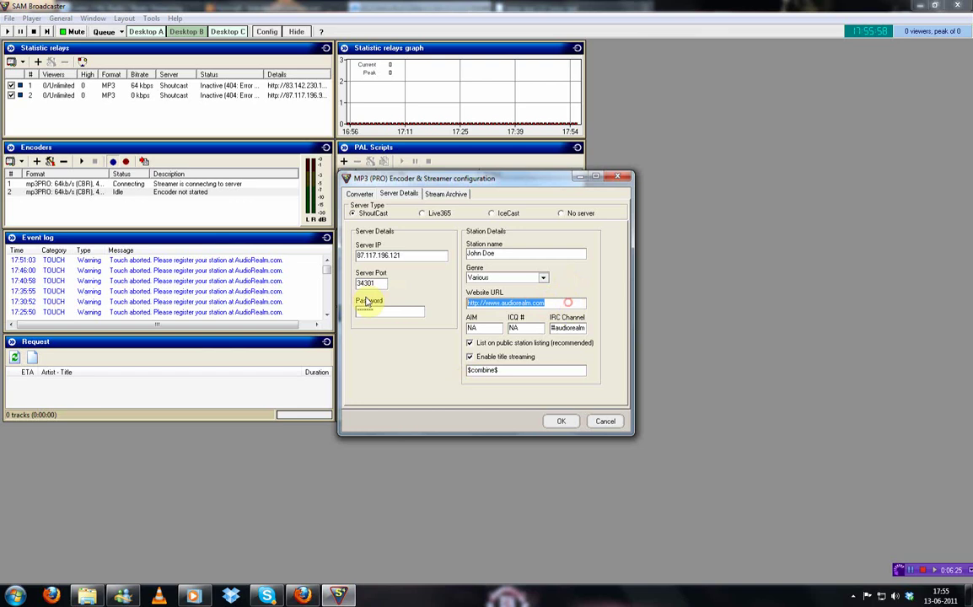
{"action": "key", "text": "ctrl+v"}
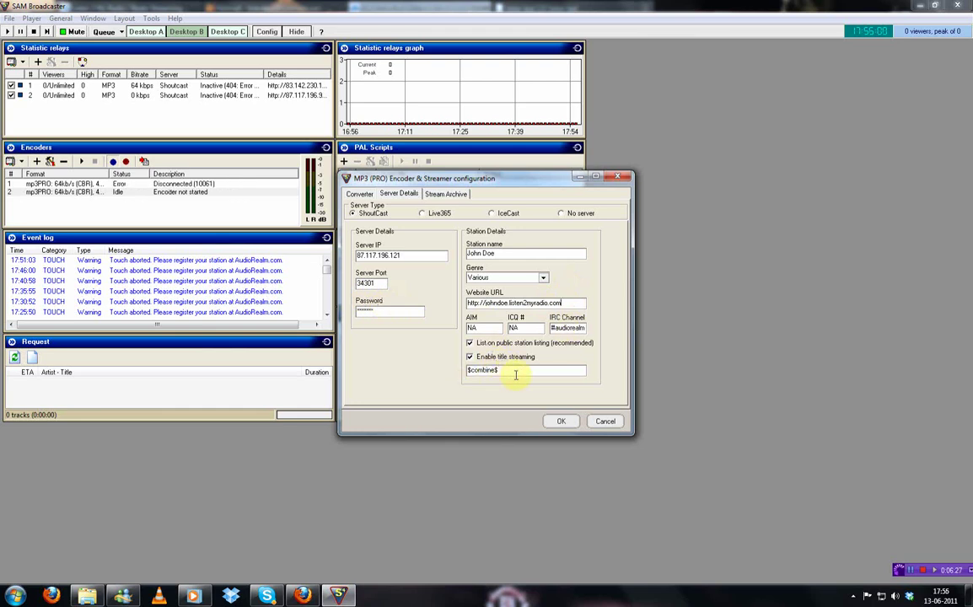
Enter the DJ title-streaming text and save the encoder settings
{"action": "left_click_drag", "start_coordinate": [529, 371], "coordinate": [381, 379]}
{"action": "type", "text": "J"}
{"action": "type", "text": "DJ J"}
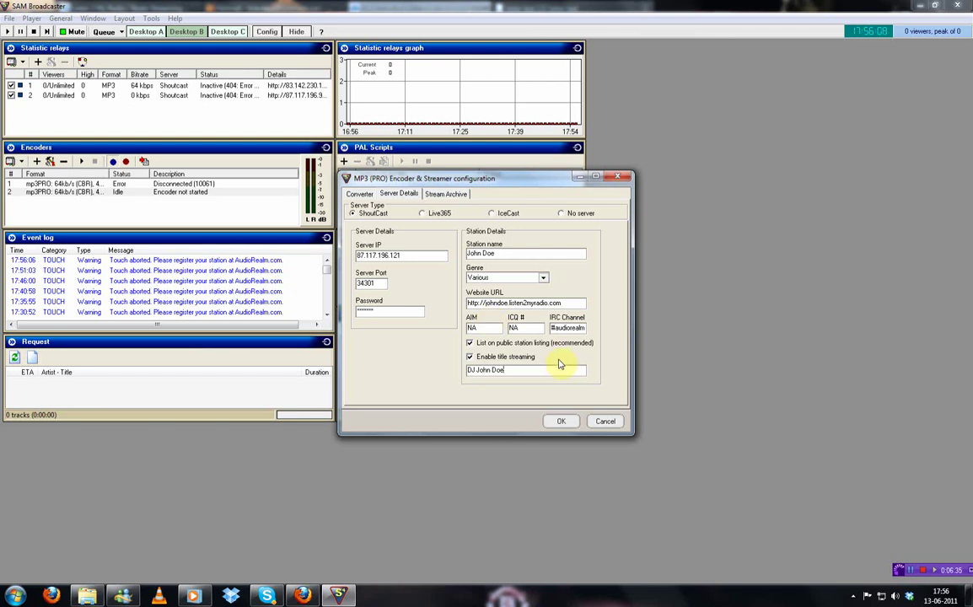
{"action": "left_click", "coordinate": [562, 421]}
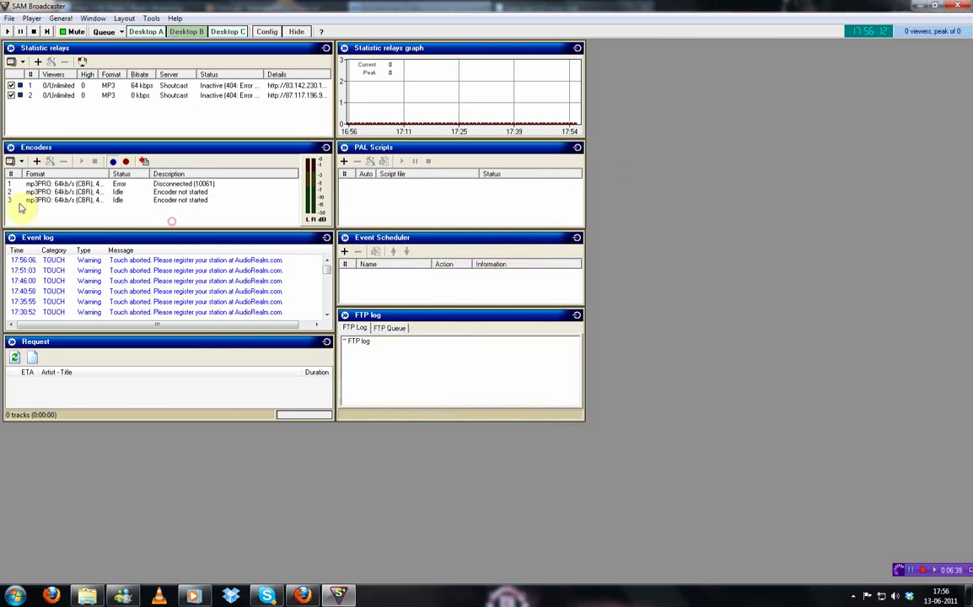
Add a new Shoutcast statistic relay with the third encoder selected
{"action": "left_click", "coordinate": [65, 200]}
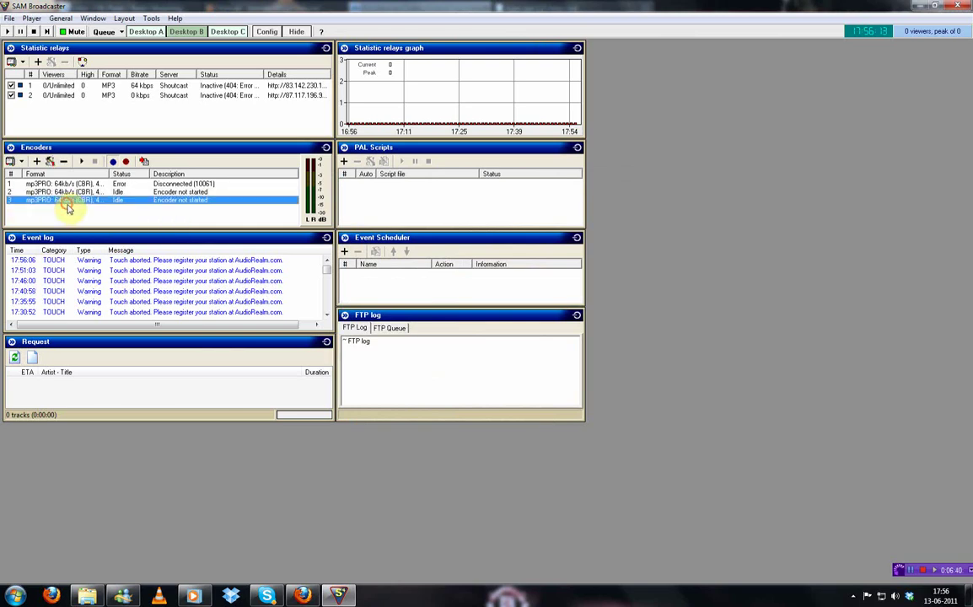
{"action": "left_click", "coordinate": [38, 62]}
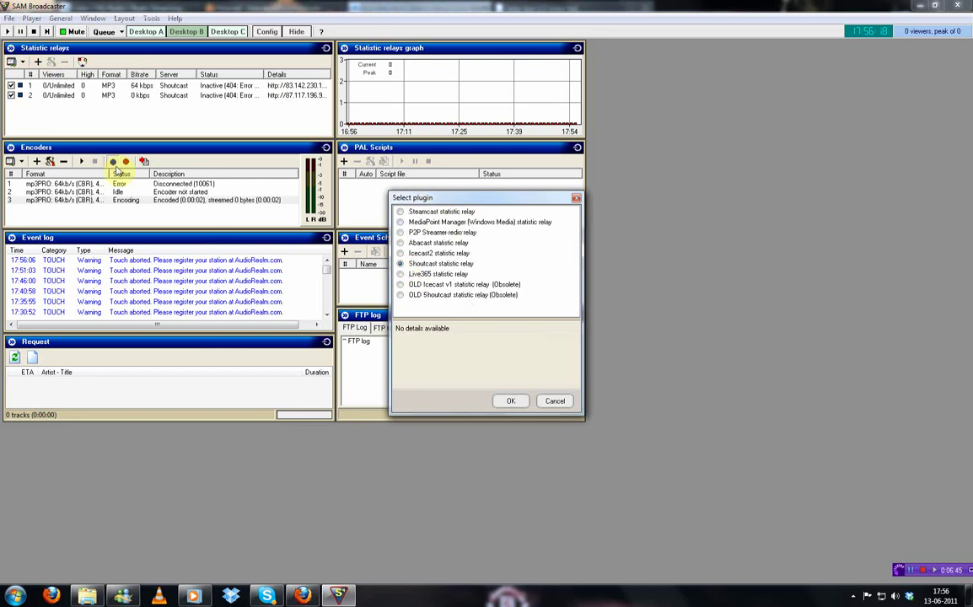
{"action": "left_click", "coordinate": [433, 265]}
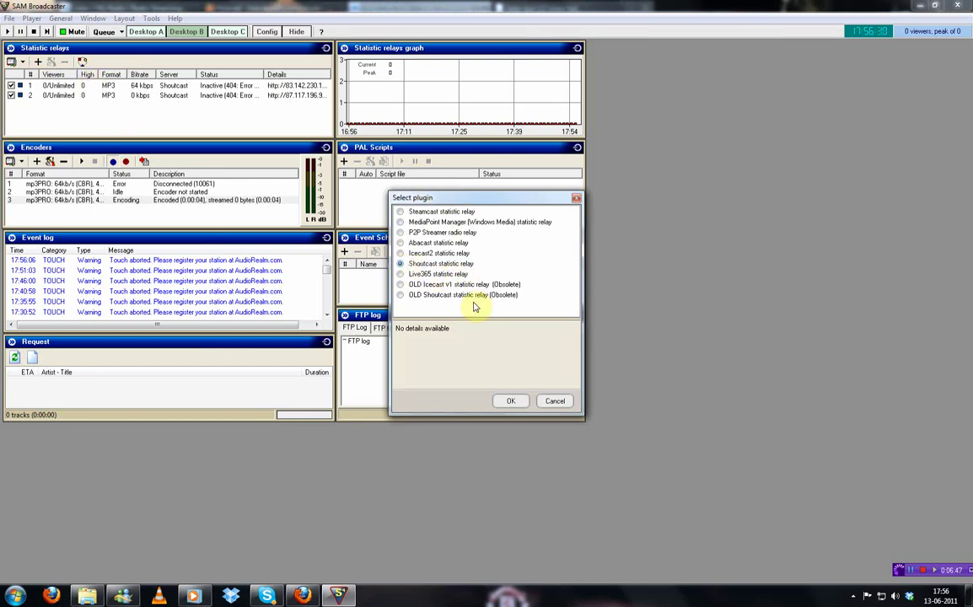
{"action": "left_click", "coordinate": [510, 401]}
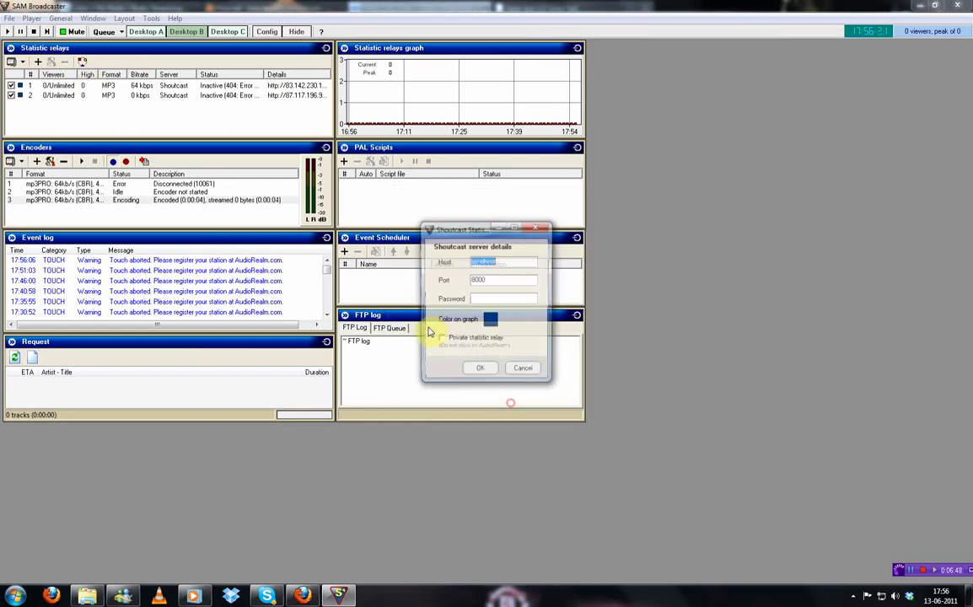
Set the relay host to 87.117.196.121, enter the server password and confirm the relay
{"action": "left_click", "coordinate": [302, 596]}
{"action": "left_click_drag", "start_coordinate": [244, 413], "coordinate": [296, 415]}
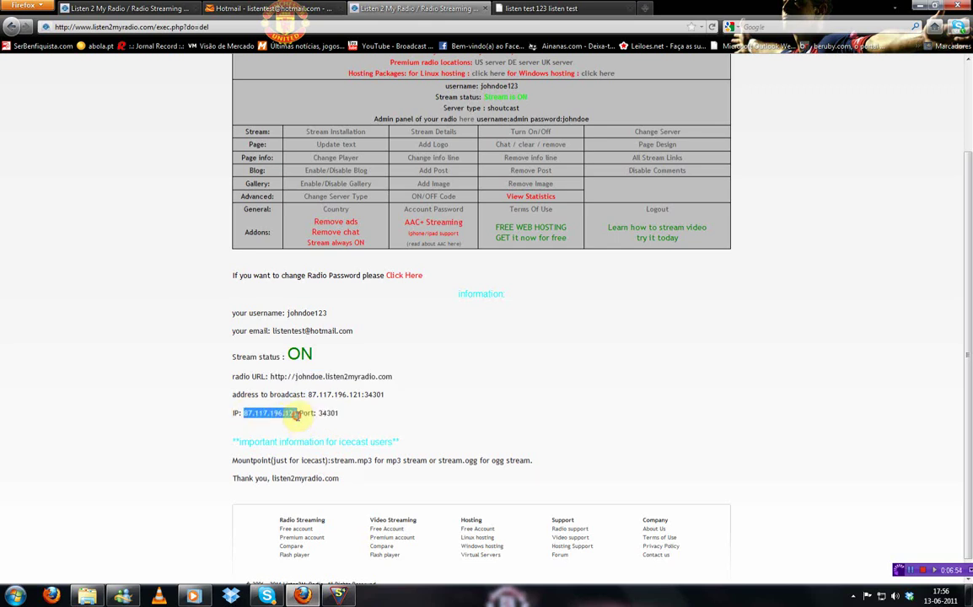
{"action": "key", "text": "alt+Tab"}
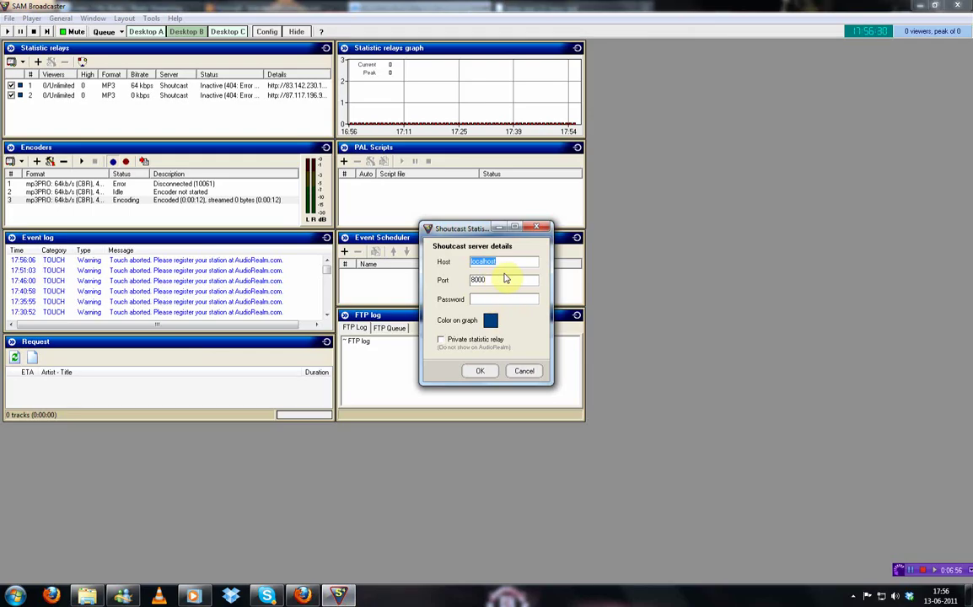
{"action": "left_click", "coordinate": [506, 279]}
{"action": "key", "text": "alt+Tab"}
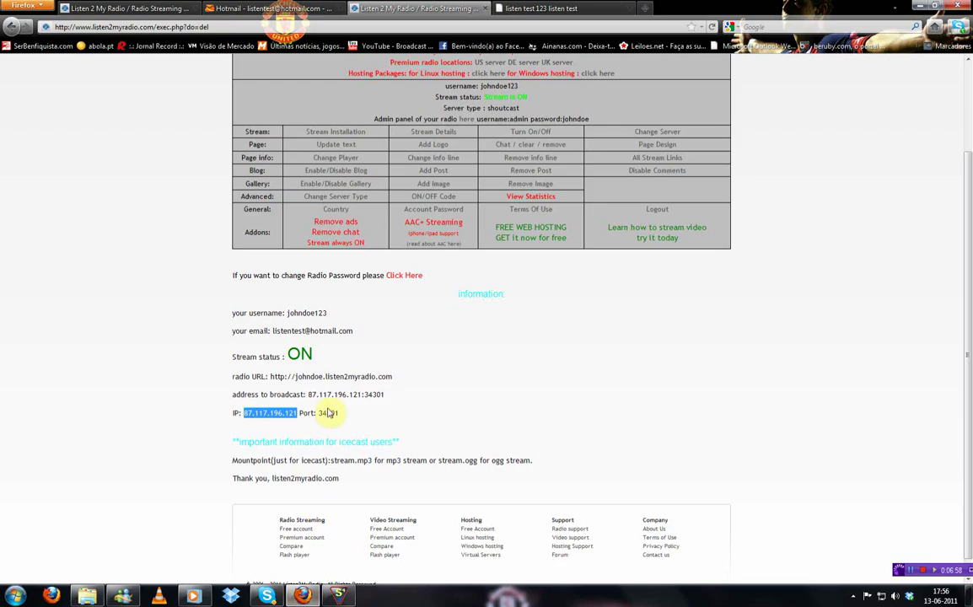
{"action": "double_click", "coordinate": [324, 413]}
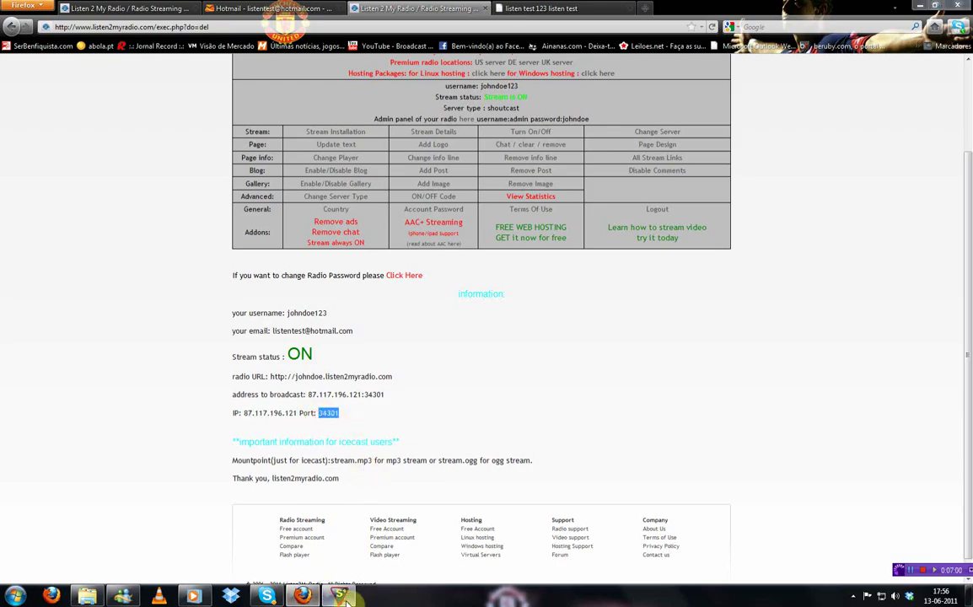
{"action": "key", "text": "alt+Tab"}
{"action": "key", "text": "ctrl+v"}
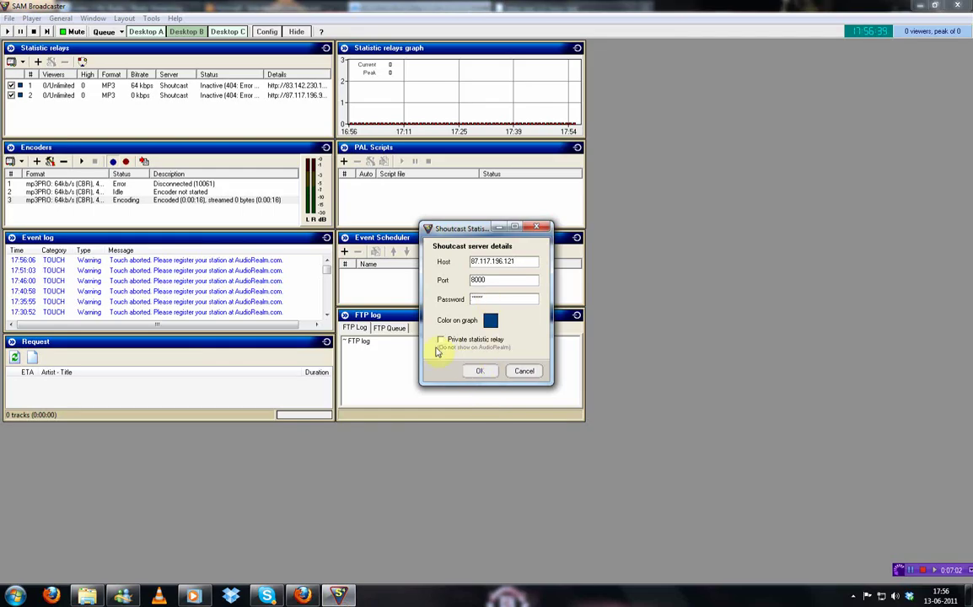
{"action": "left_click", "coordinate": [468, 370]}
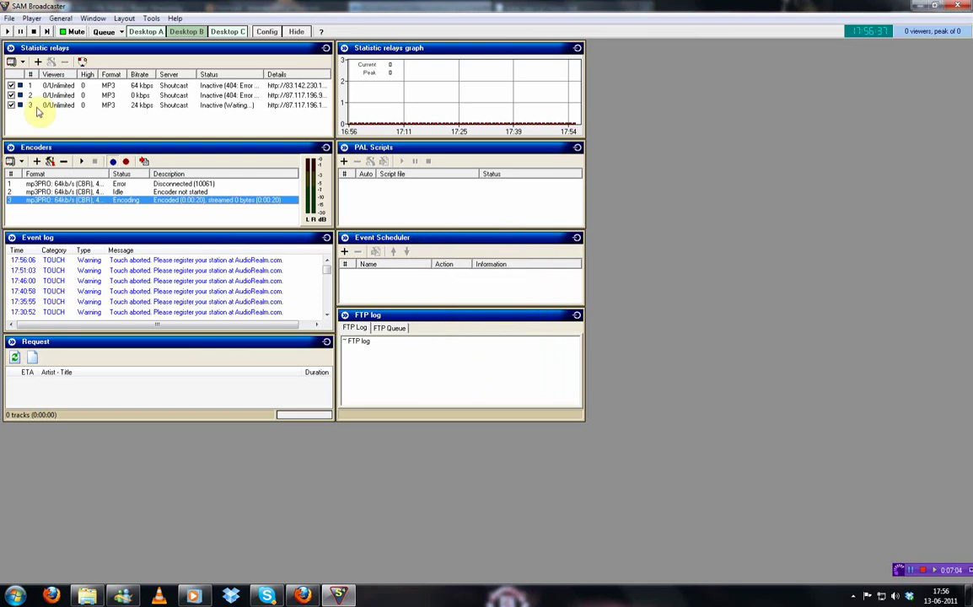
Select the third encoder and stop it
{"action": "left_click", "coordinate": [76, 110]}
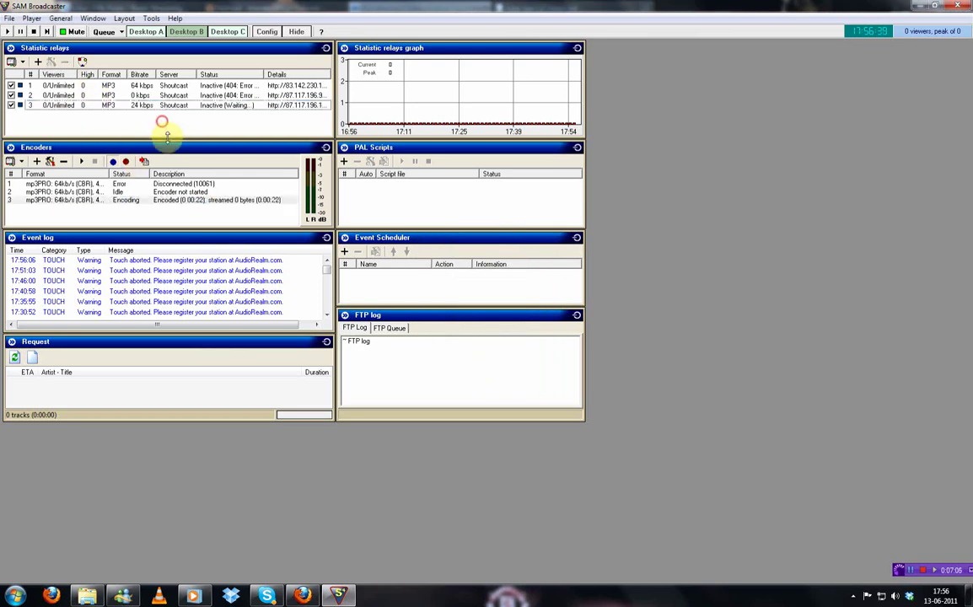
{"action": "left_click", "coordinate": [157, 202]}
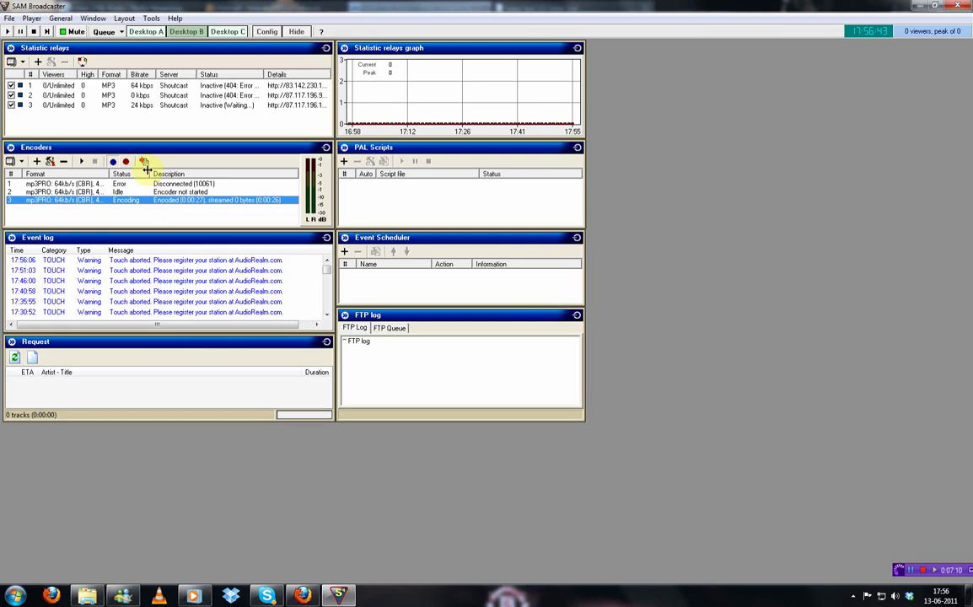
{"action": "right_click", "coordinate": [112, 185]}
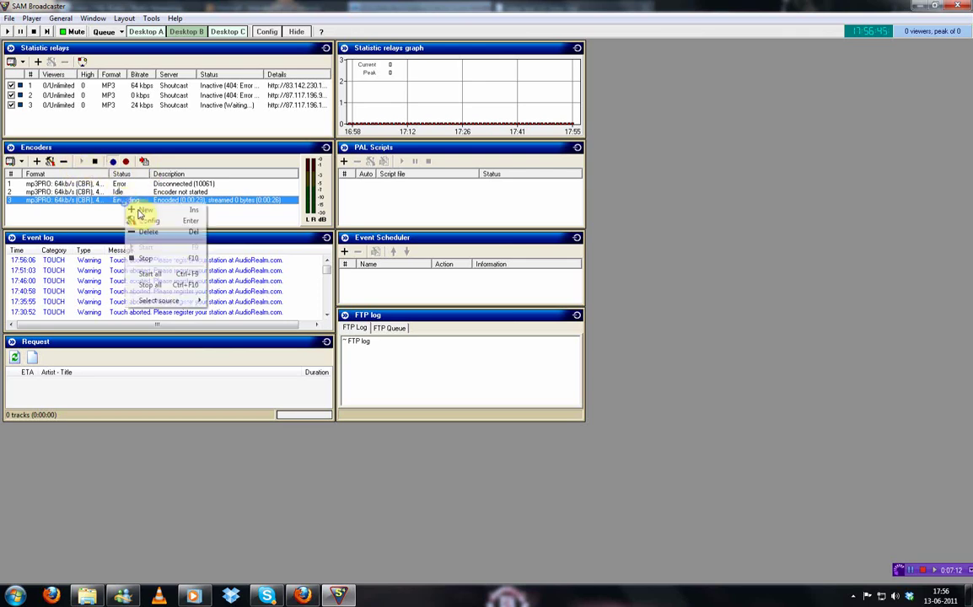
{"action": "left_click", "coordinate": [159, 257]}
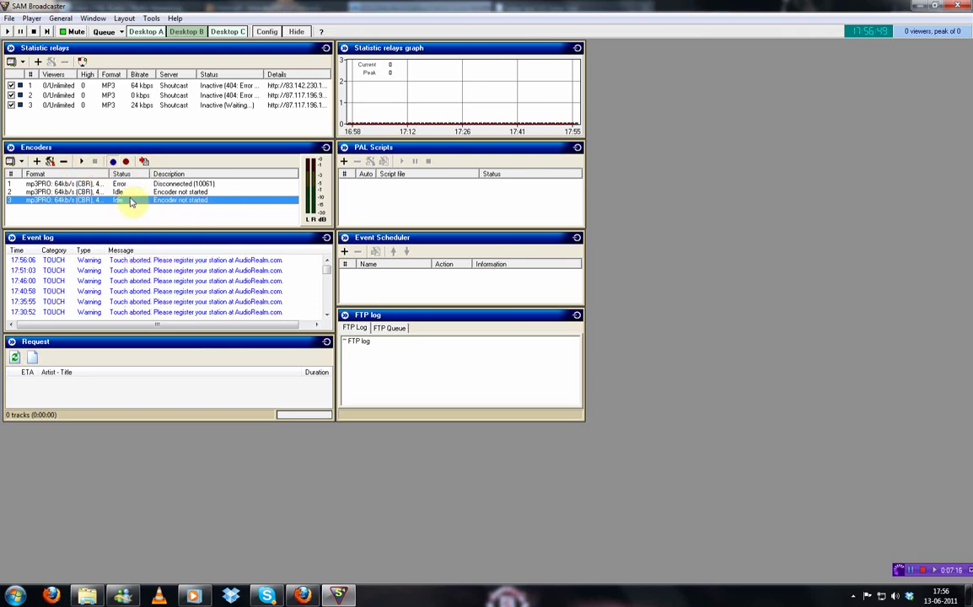
Review encoder 3's Server Details, start it encoding again, and show the Desktop A decks layout
{"action": "right_click", "coordinate": [131, 202]}
{"action": "left_click", "coordinate": [157, 216]}
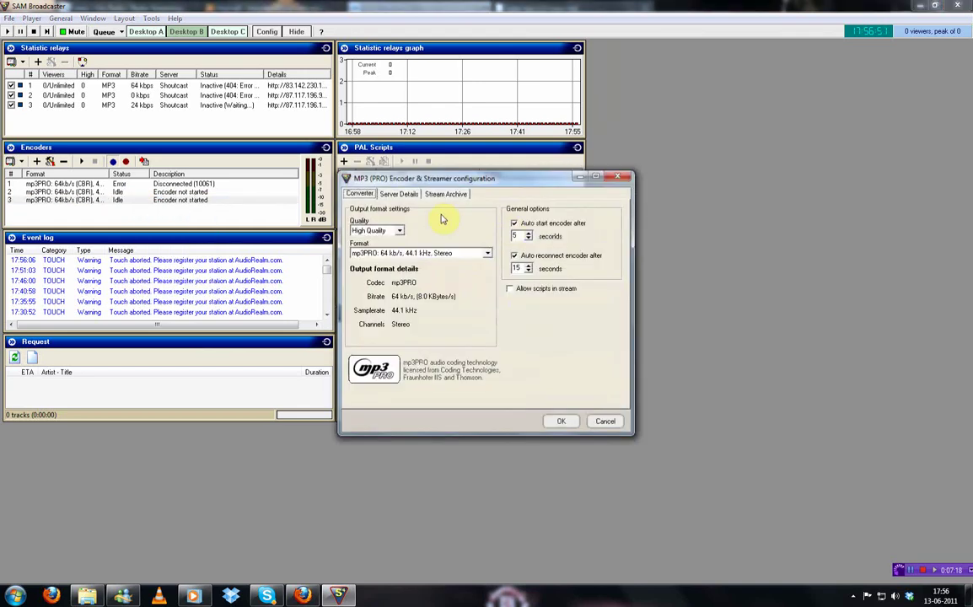
{"action": "left_click", "coordinate": [408, 195]}
{"action": "left_click", "coordinate": [624, 176]}
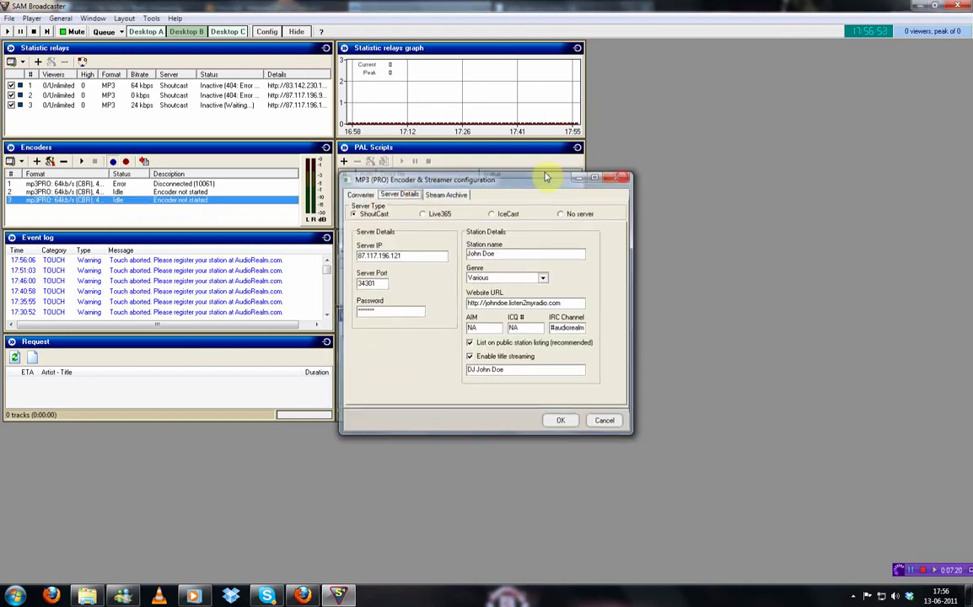
{"action": "left_click", "coordinate": [83, 165]}
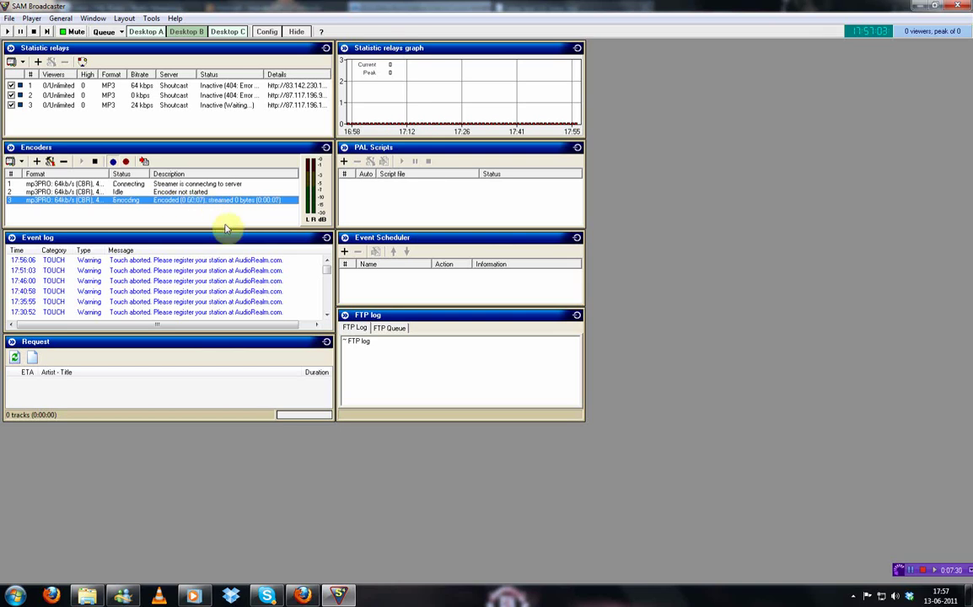
{"action": "left_click", "coordinate": [146, 32]}
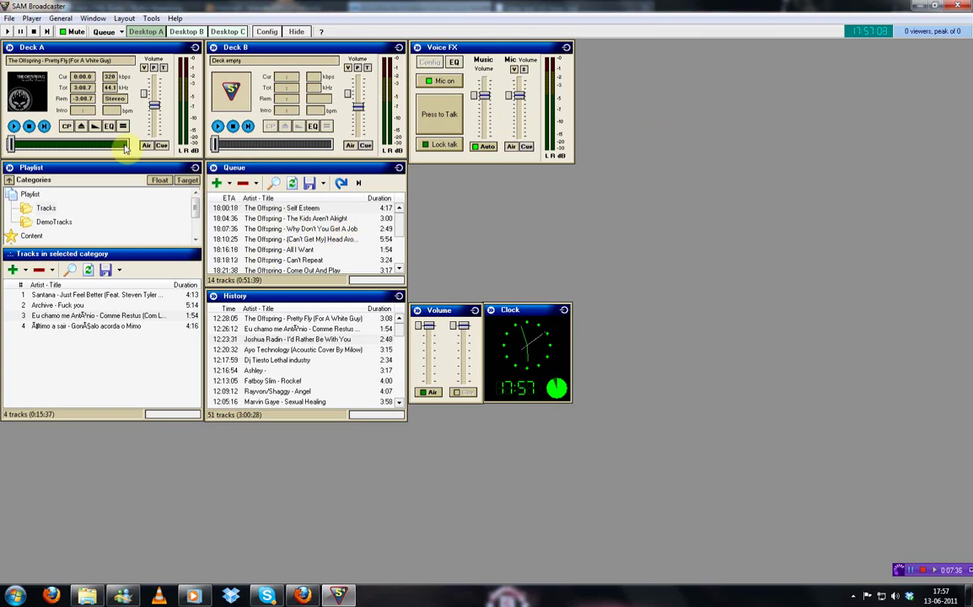
Show the Desktop B relays-and-encoders layout, then select and deselect statistic relay 3
{"action": "left_click", "coordinate": [438, 117]}
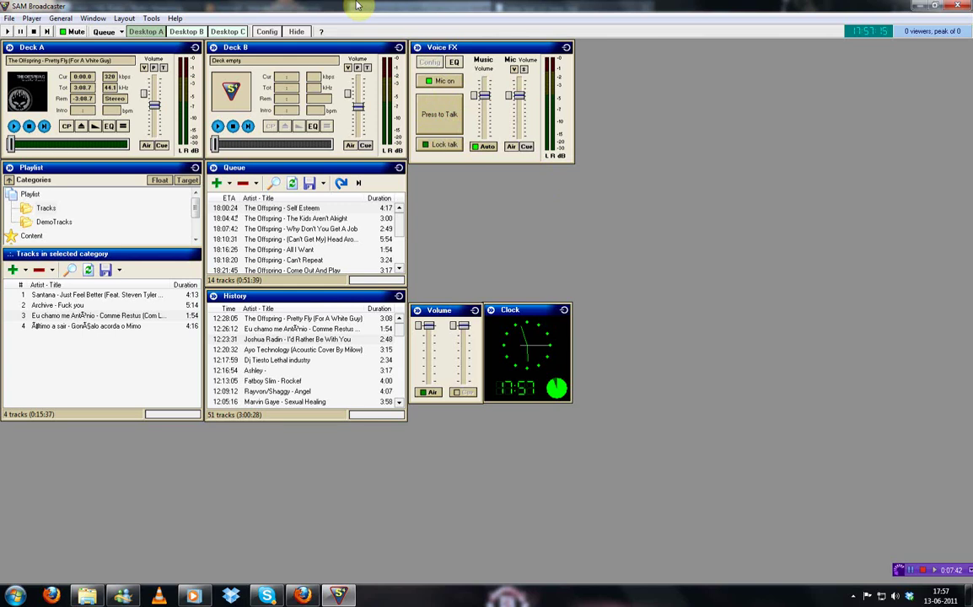
{"action": "left_click", "coordinate": [186, 31]}
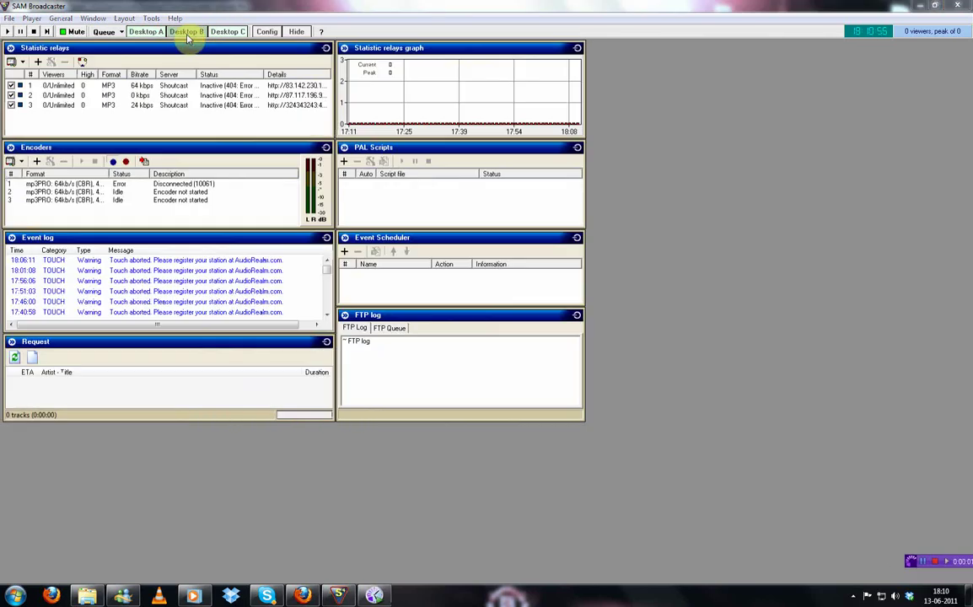
{"action": "left_click", "coordinate": [153, 32]}
{"action": "left_click", "coordinate": [186, 31]}
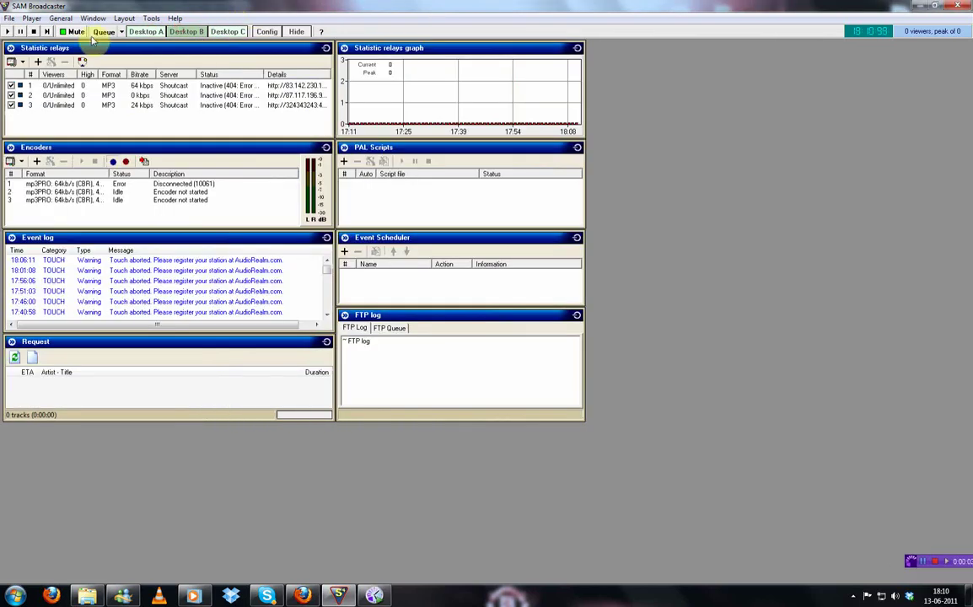
{"action": "left_click", "coordinate": [46, 105]}
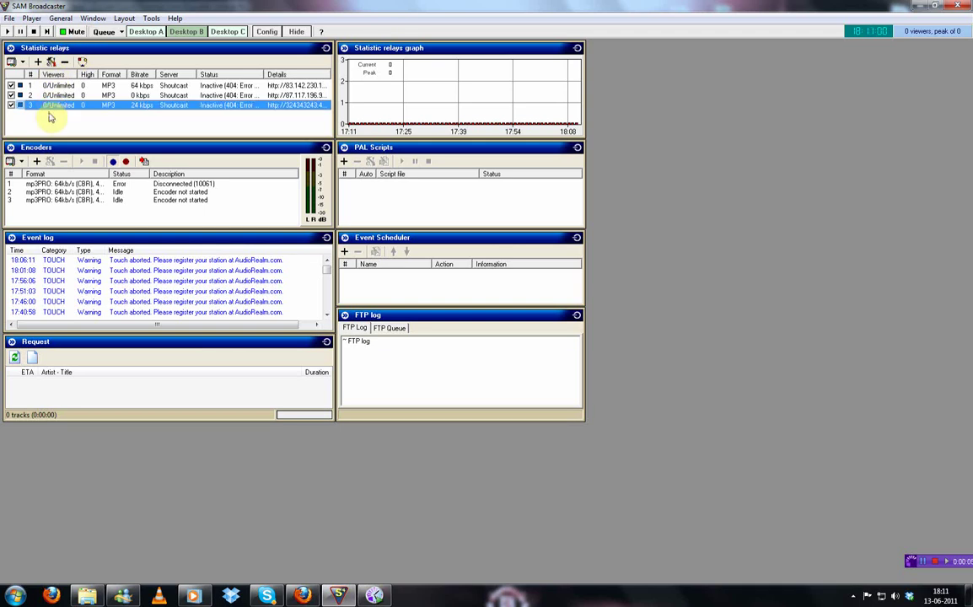
{"action": "left_click", "coordinate": [53, 121]}
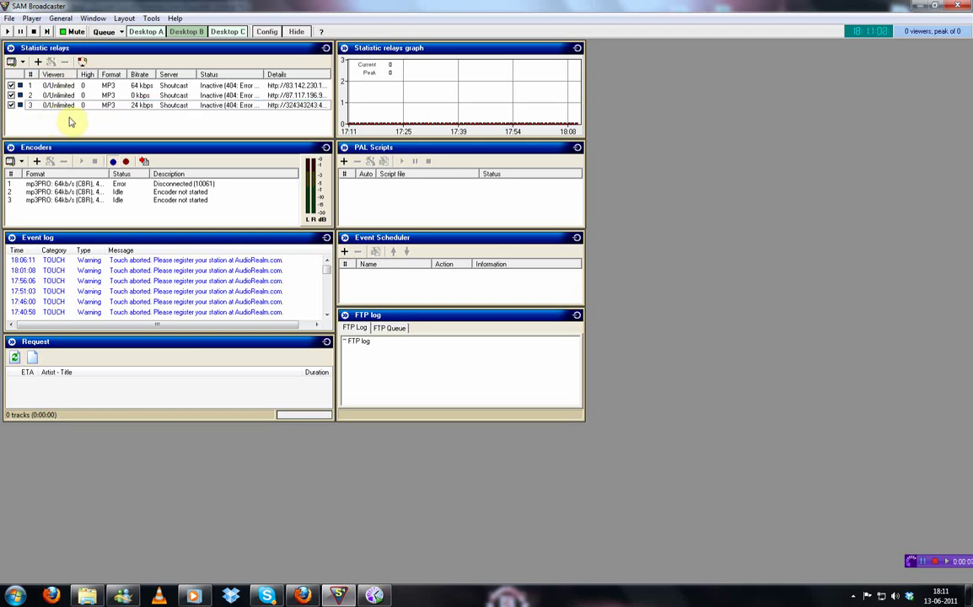